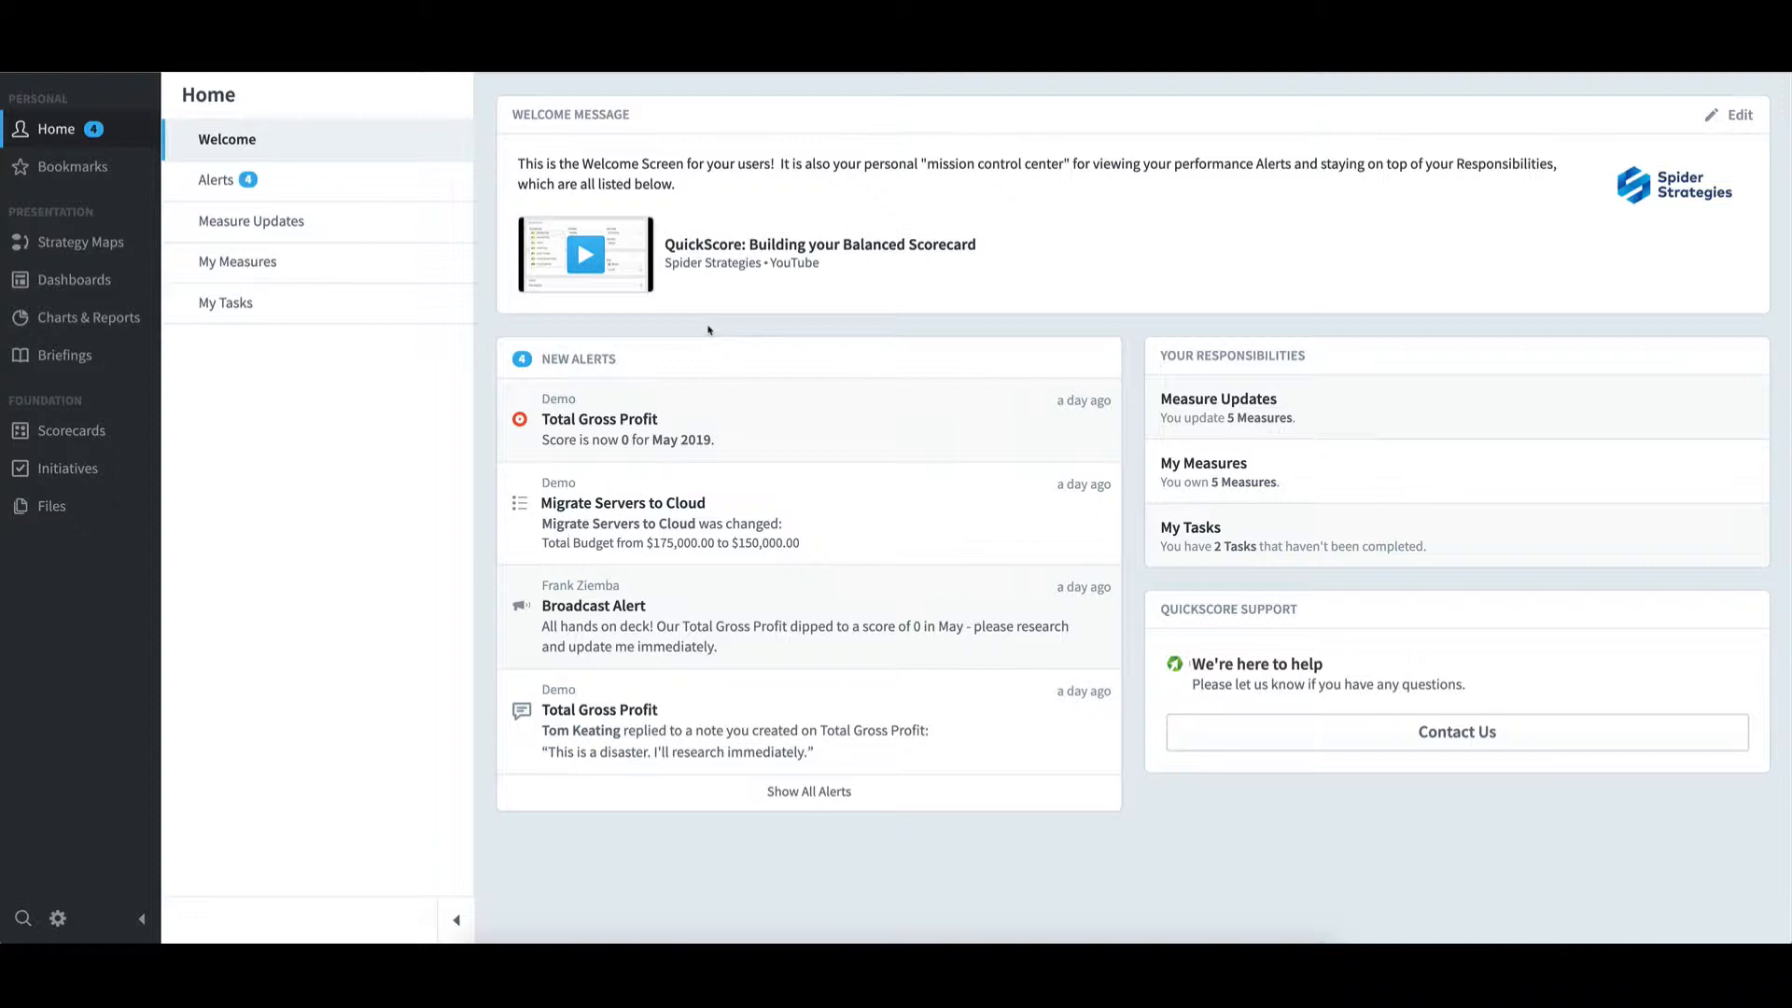
Examine the items behind the Total Gross Profit score alert and the Migrate Servers to Cloud change alert, returning to Home after each
{"action": "left_click", "coordinate": [674, 438]}
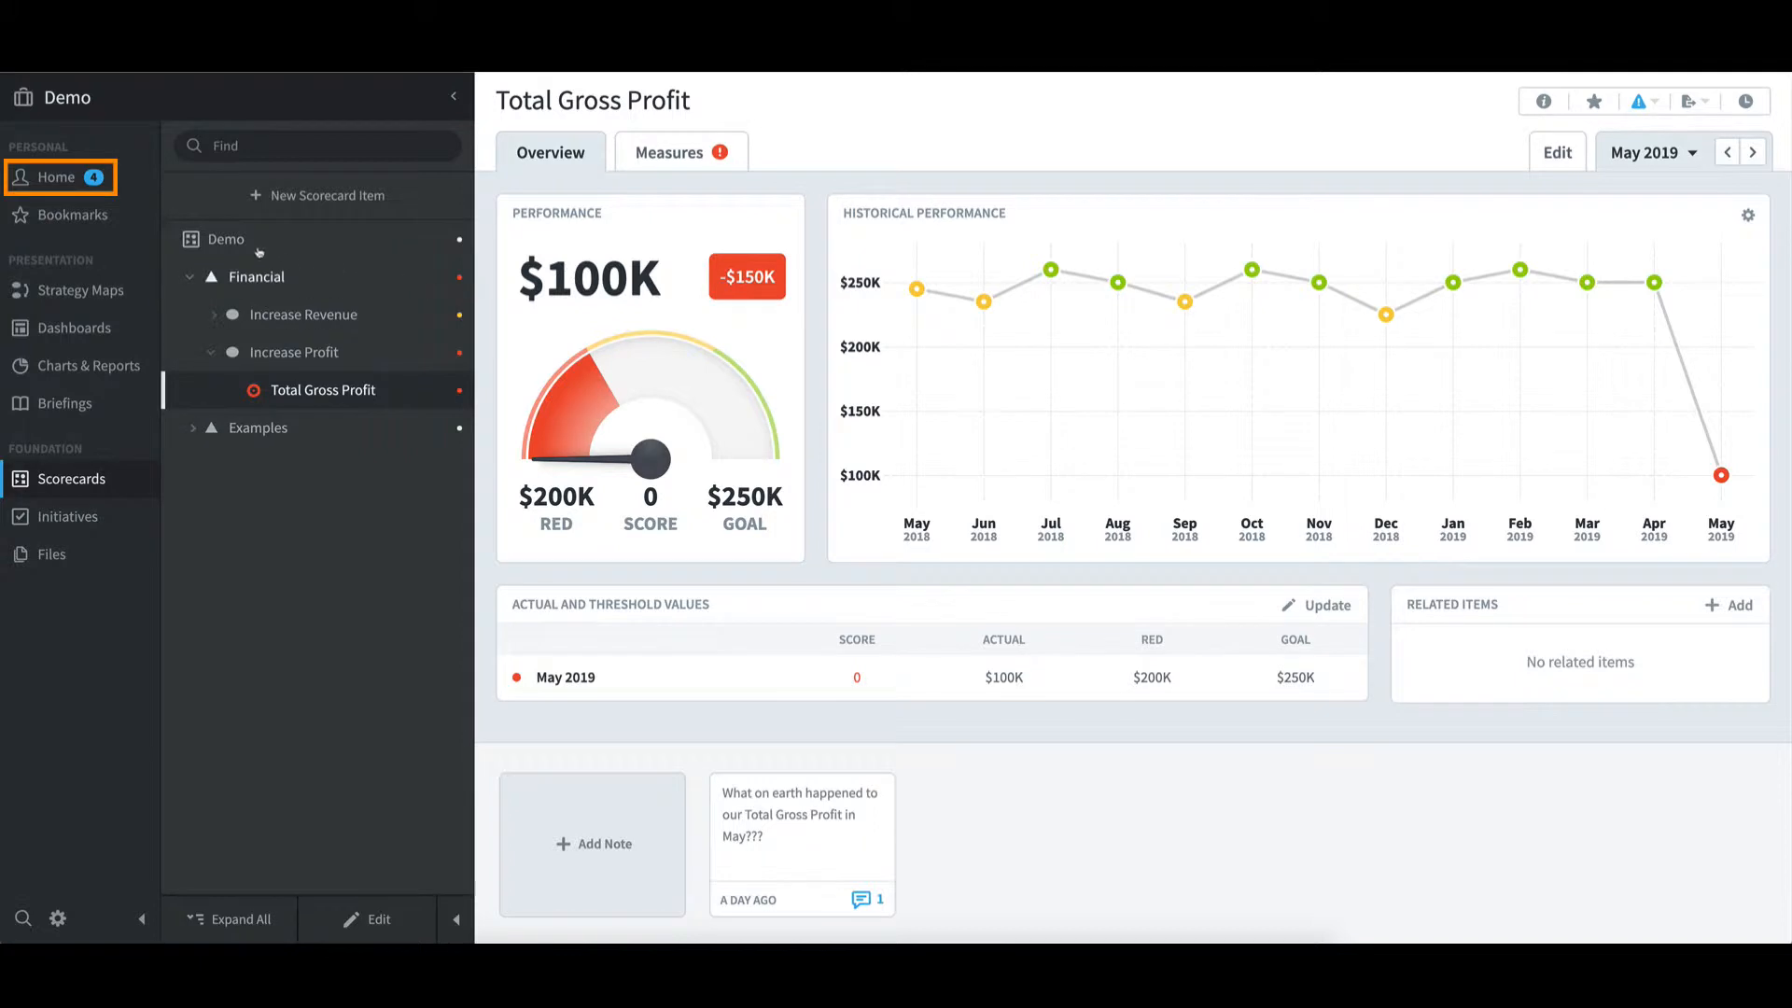
{"action": "left_click", "coordinate": [70, 178]}
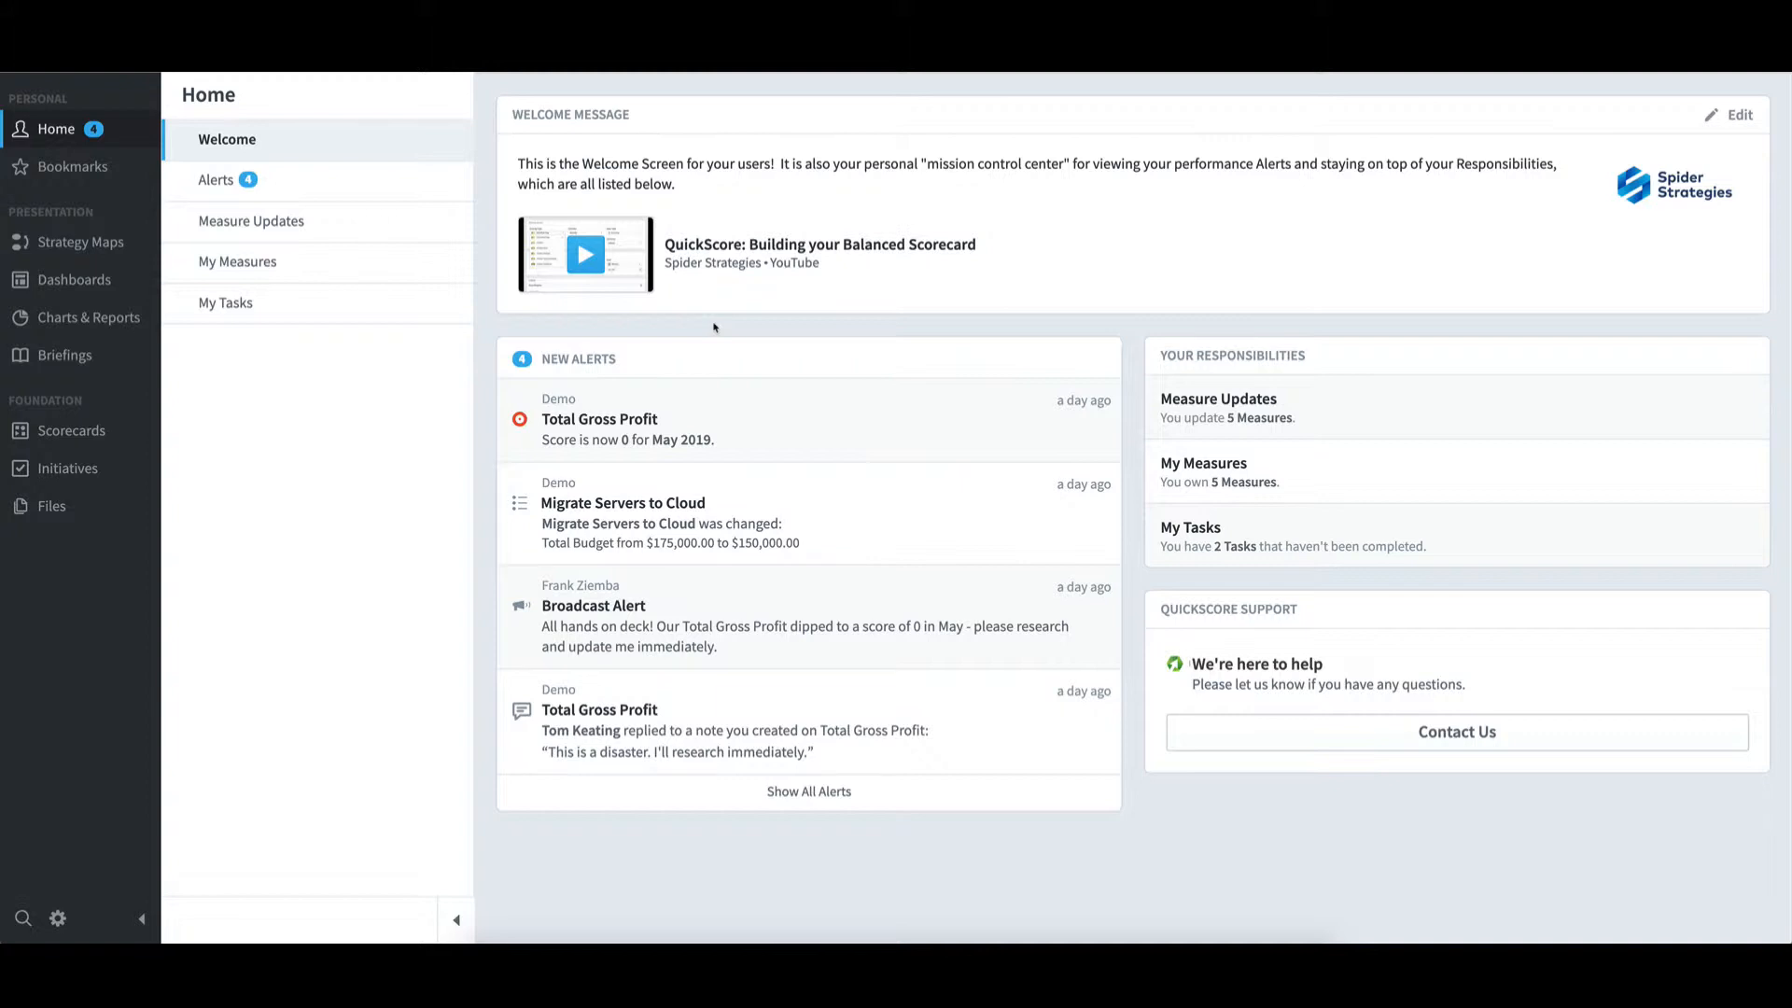
{"action": "left_click", "coordinate": [662, 518]}
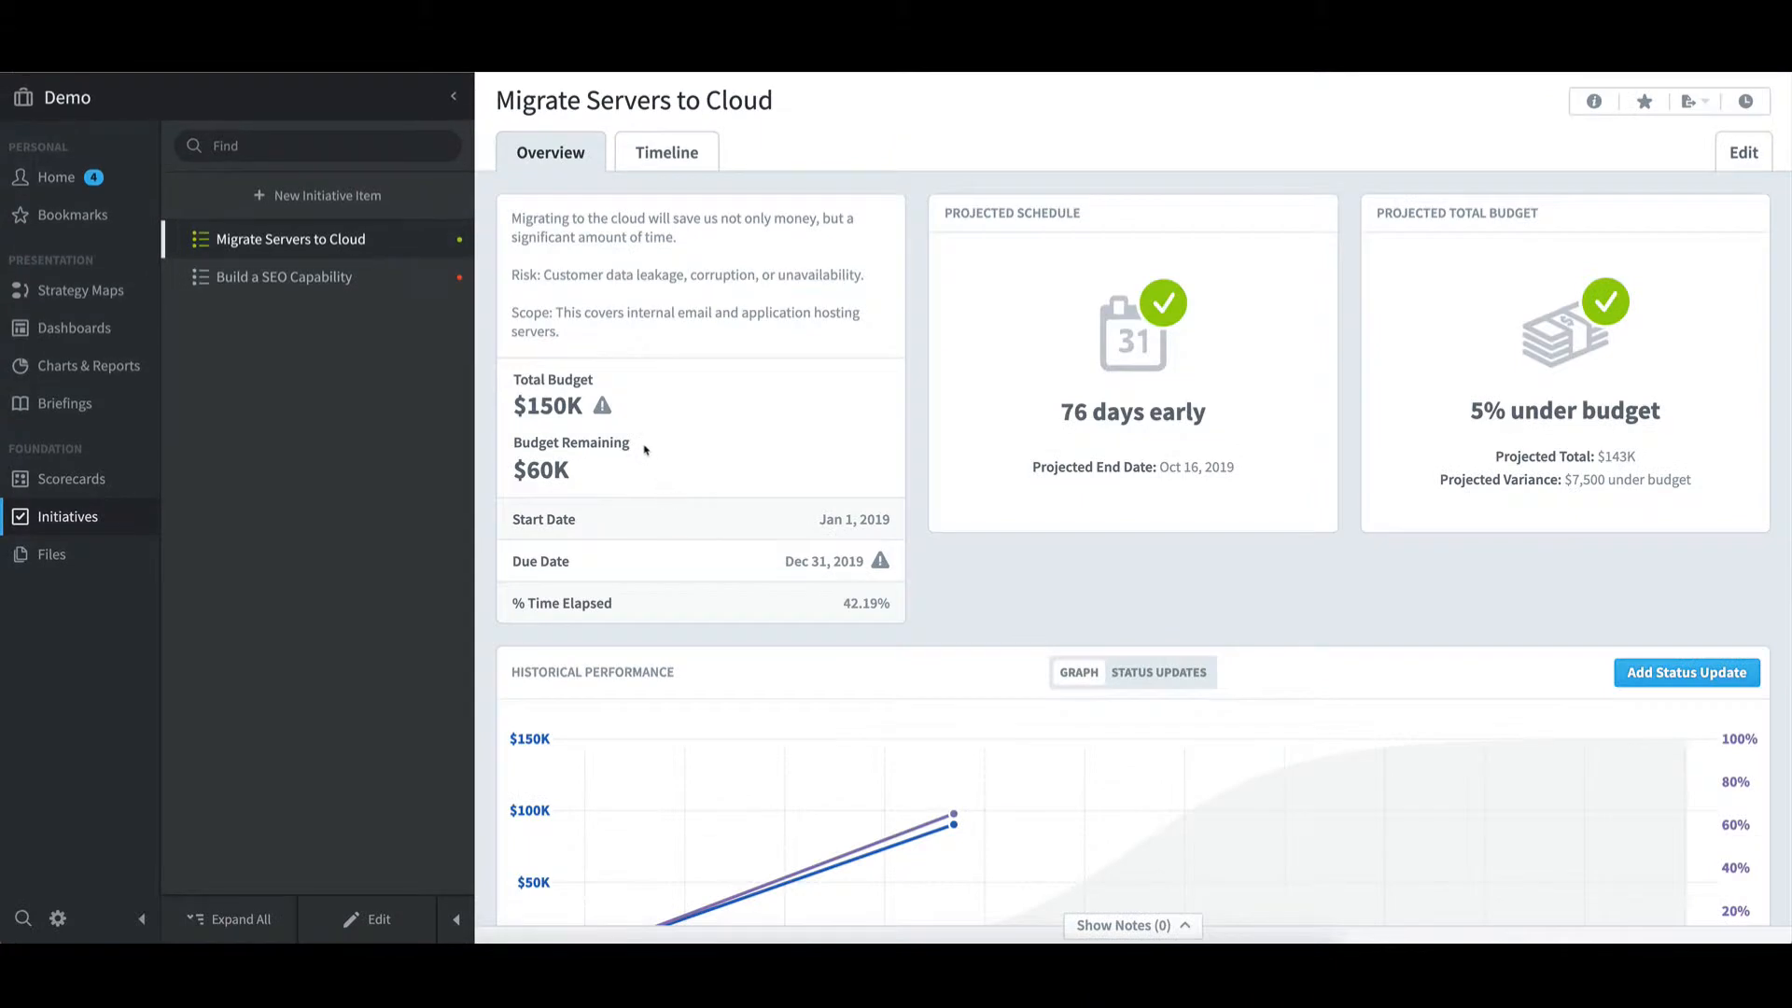
{"action": "mouse_move", "coordinate": [612, 414]}
{"action": "left_click", "coordinate": [58, 177]}
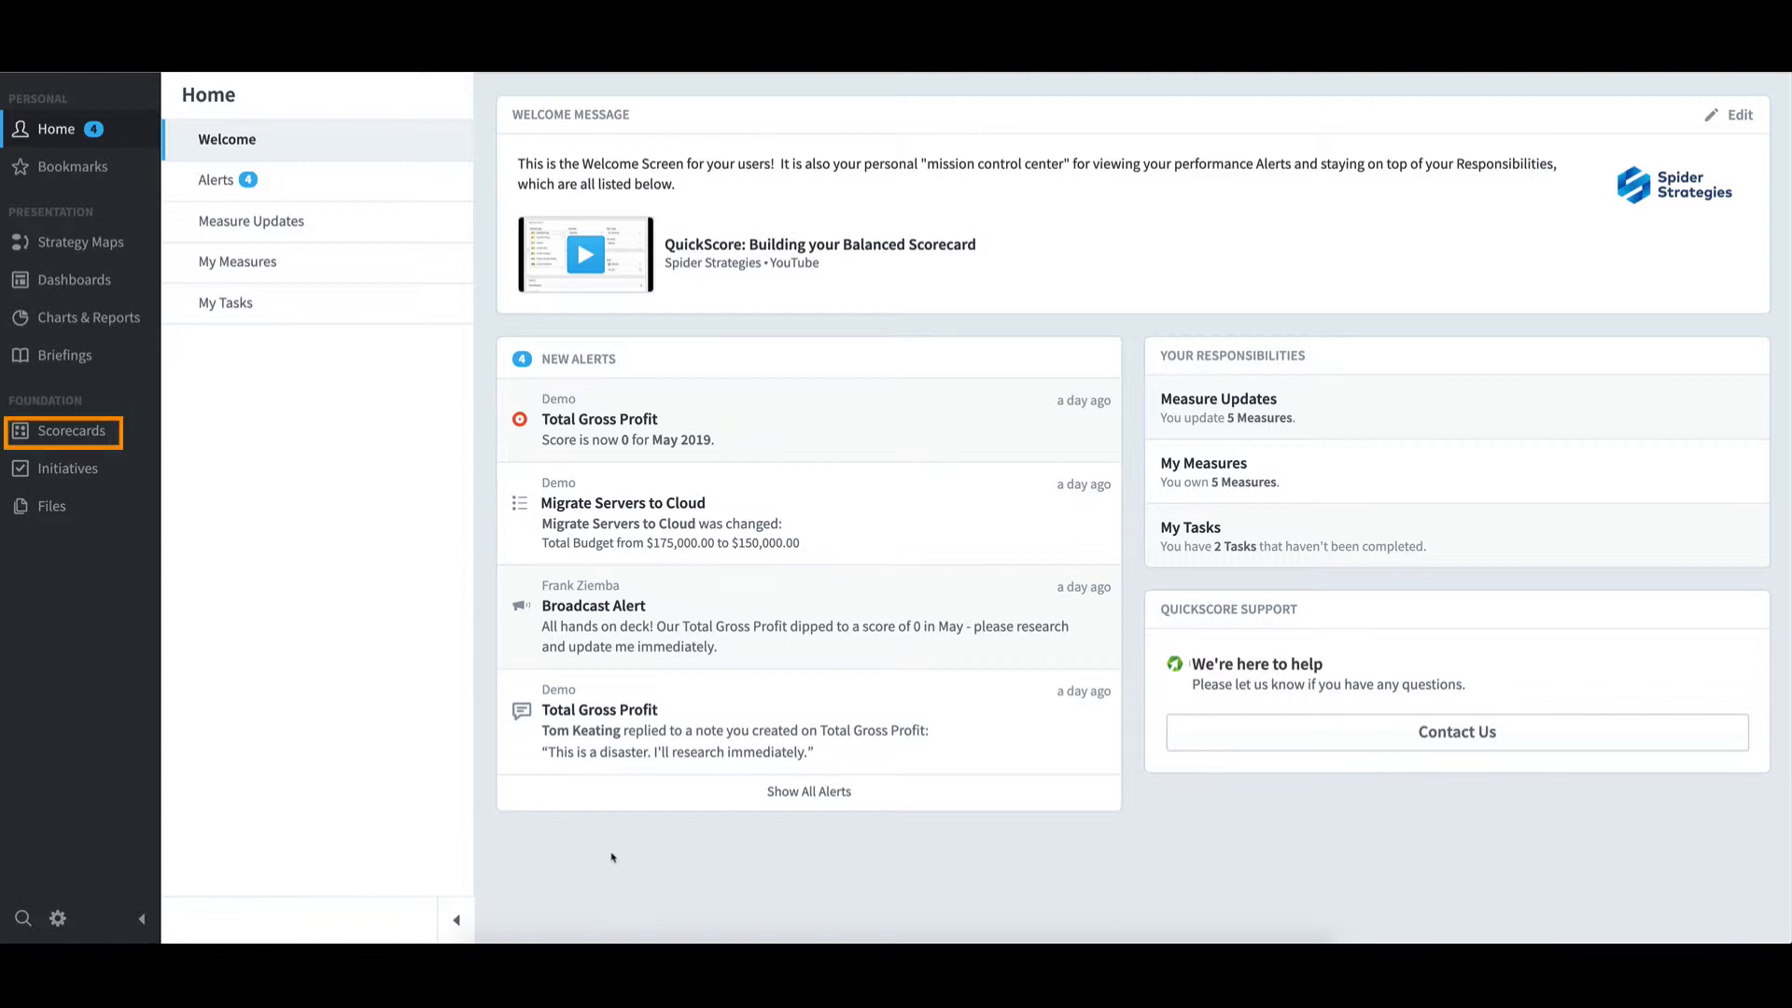
Open the Book Revenue measure under Financial, Increase Revenue in the Demo scorecard
{"action": "left_click", "coordinate": [97, 426]}
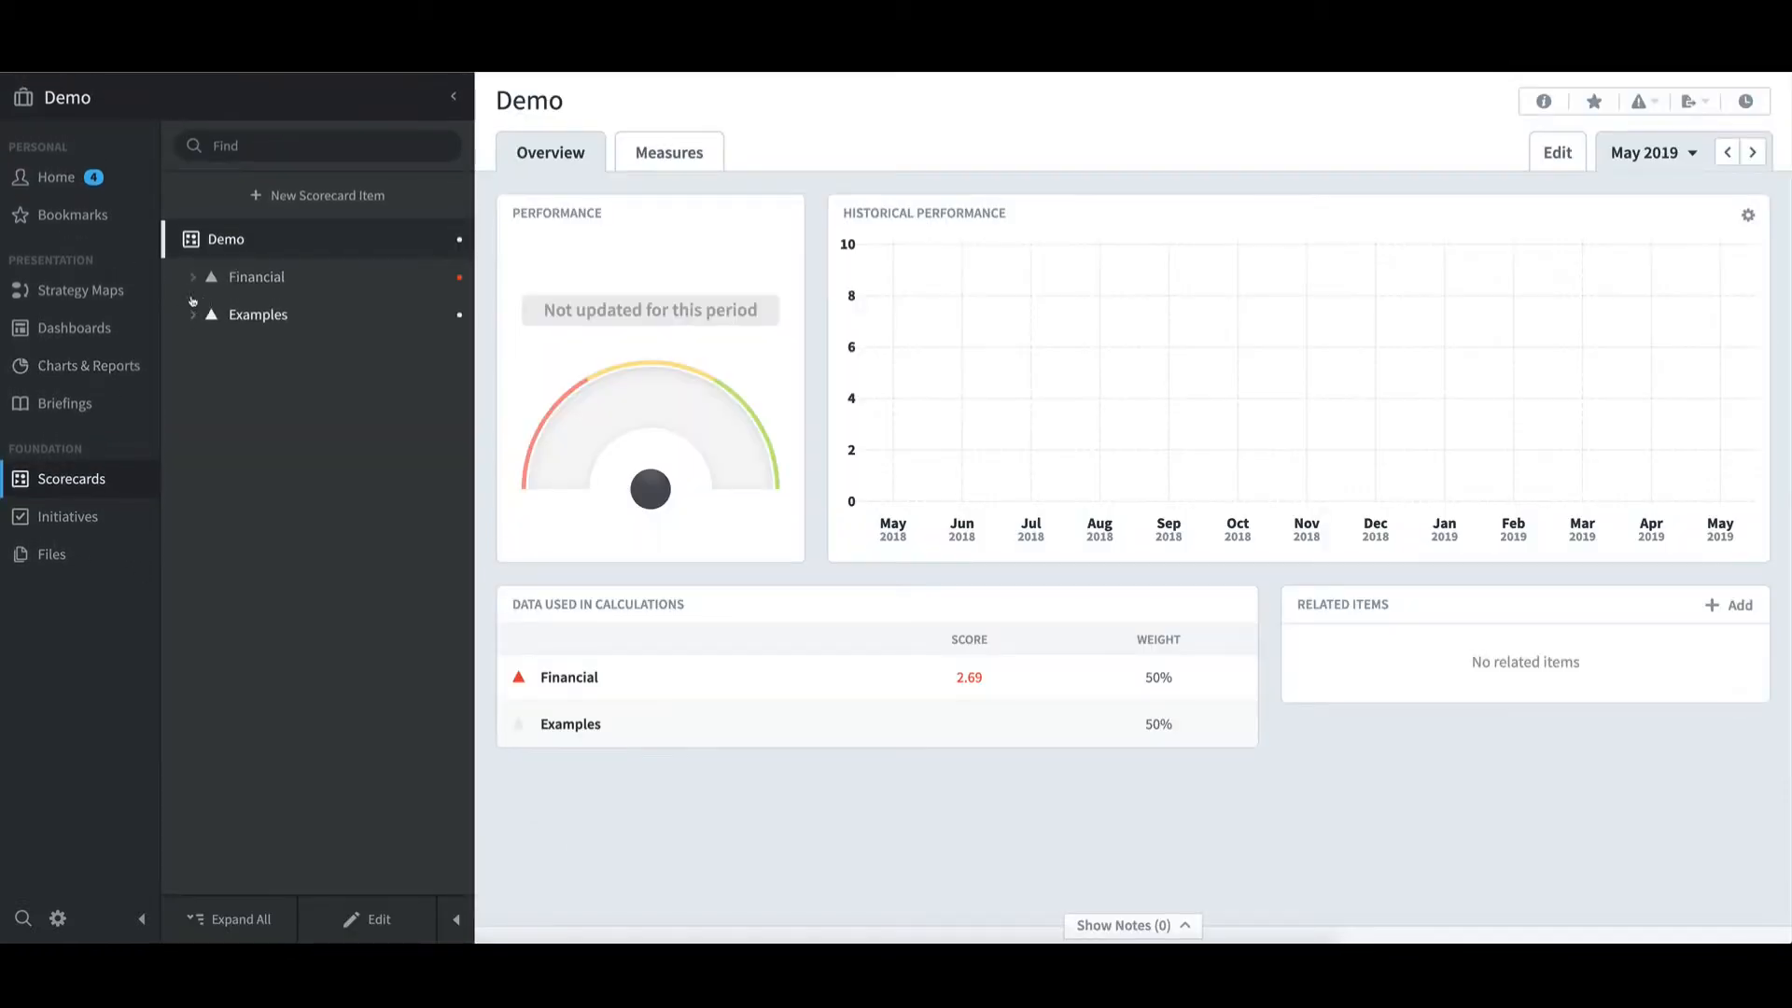
{"action": "left_click", "coordinate": [196, 280]}
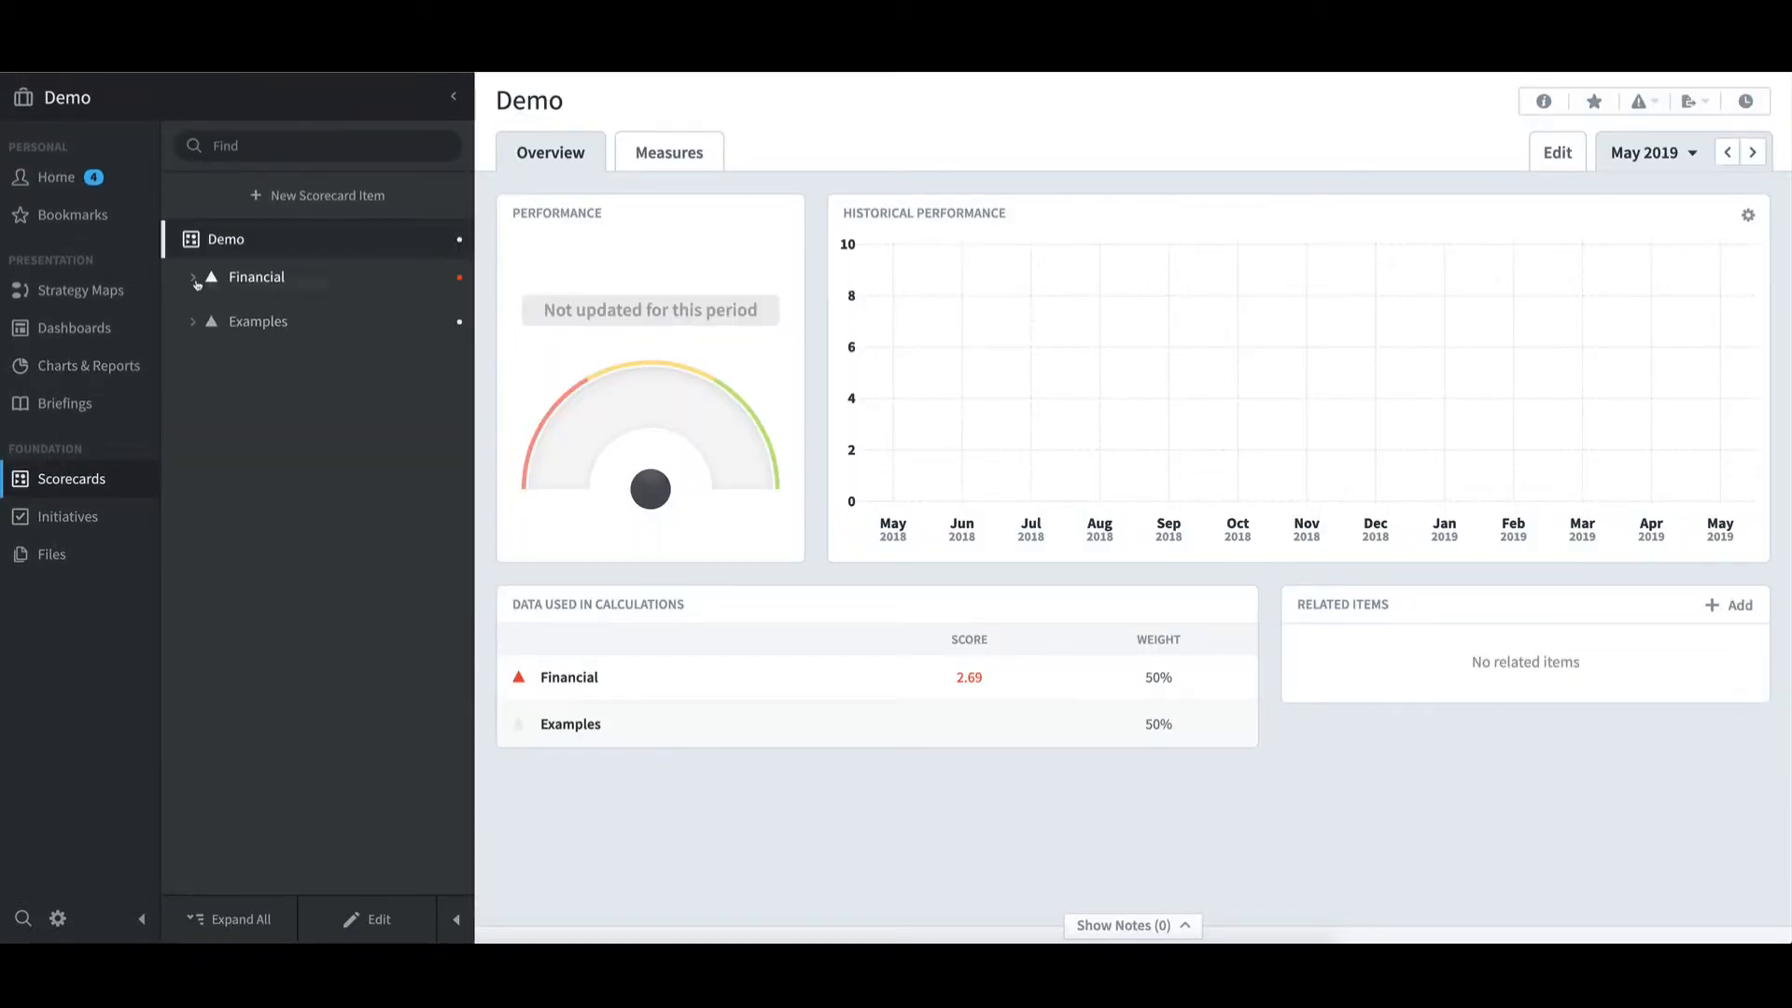
{"action": "left_click", "coordinate": [213, 316]}
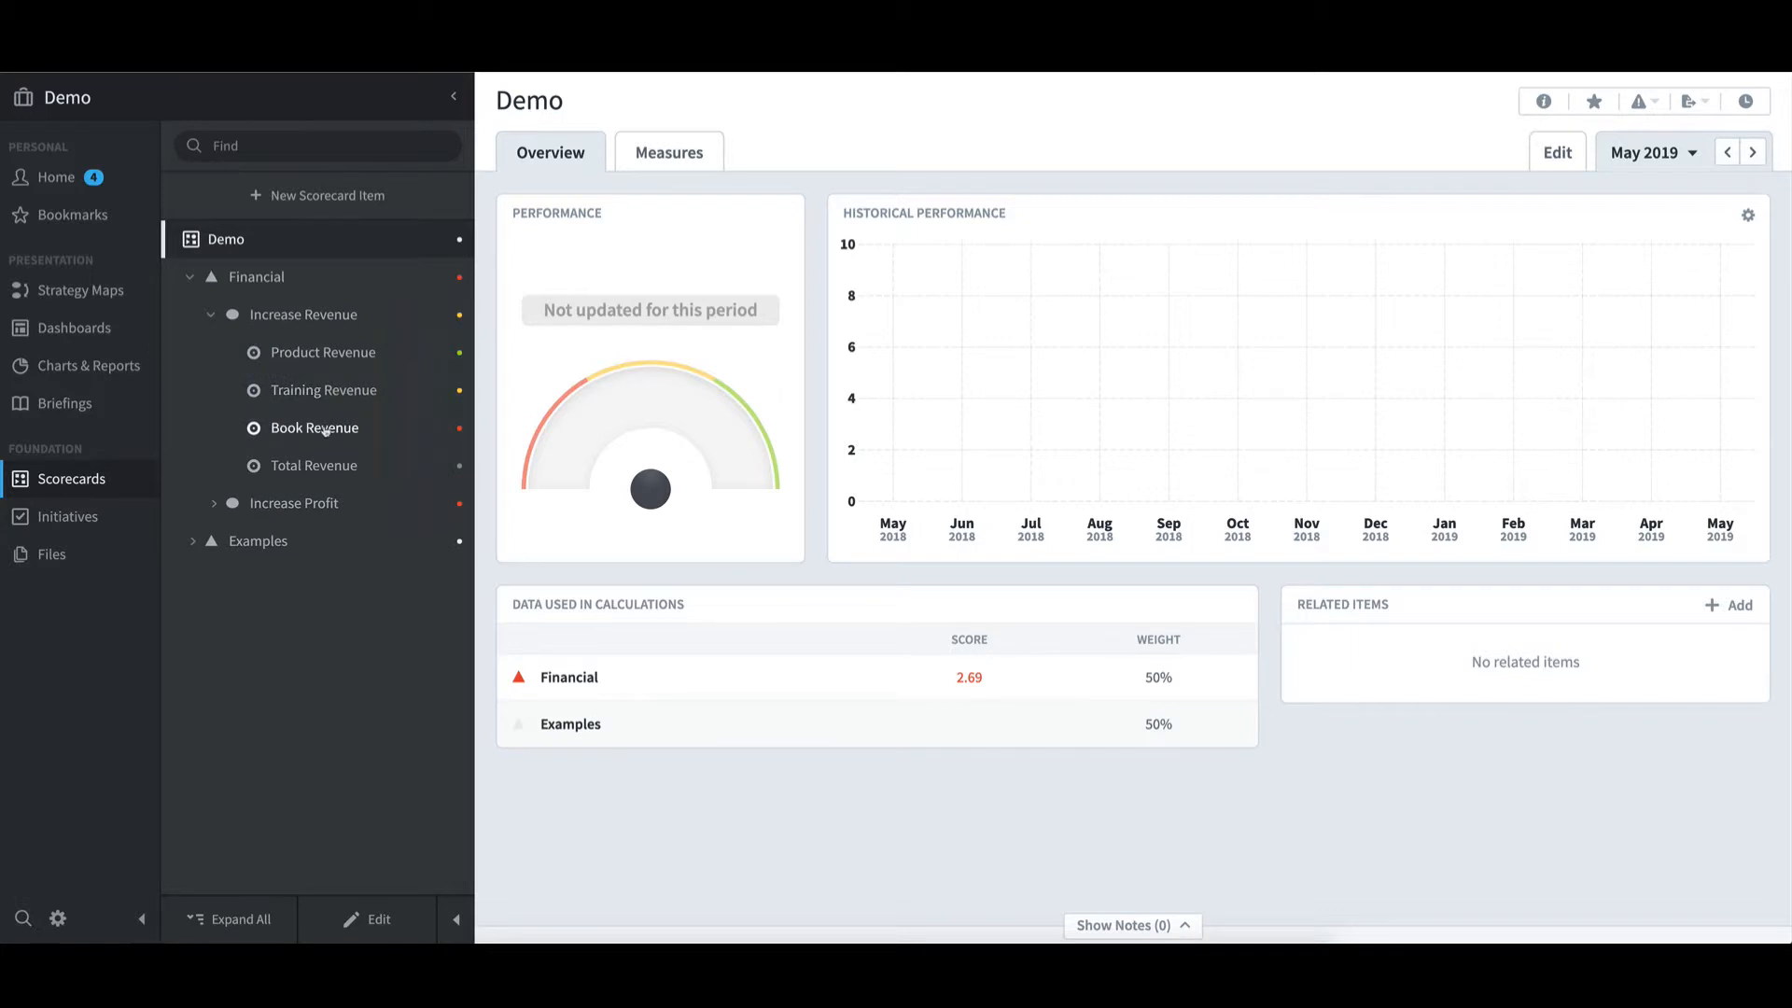
{"action": "left_click", "coordinate": [325, 429]}
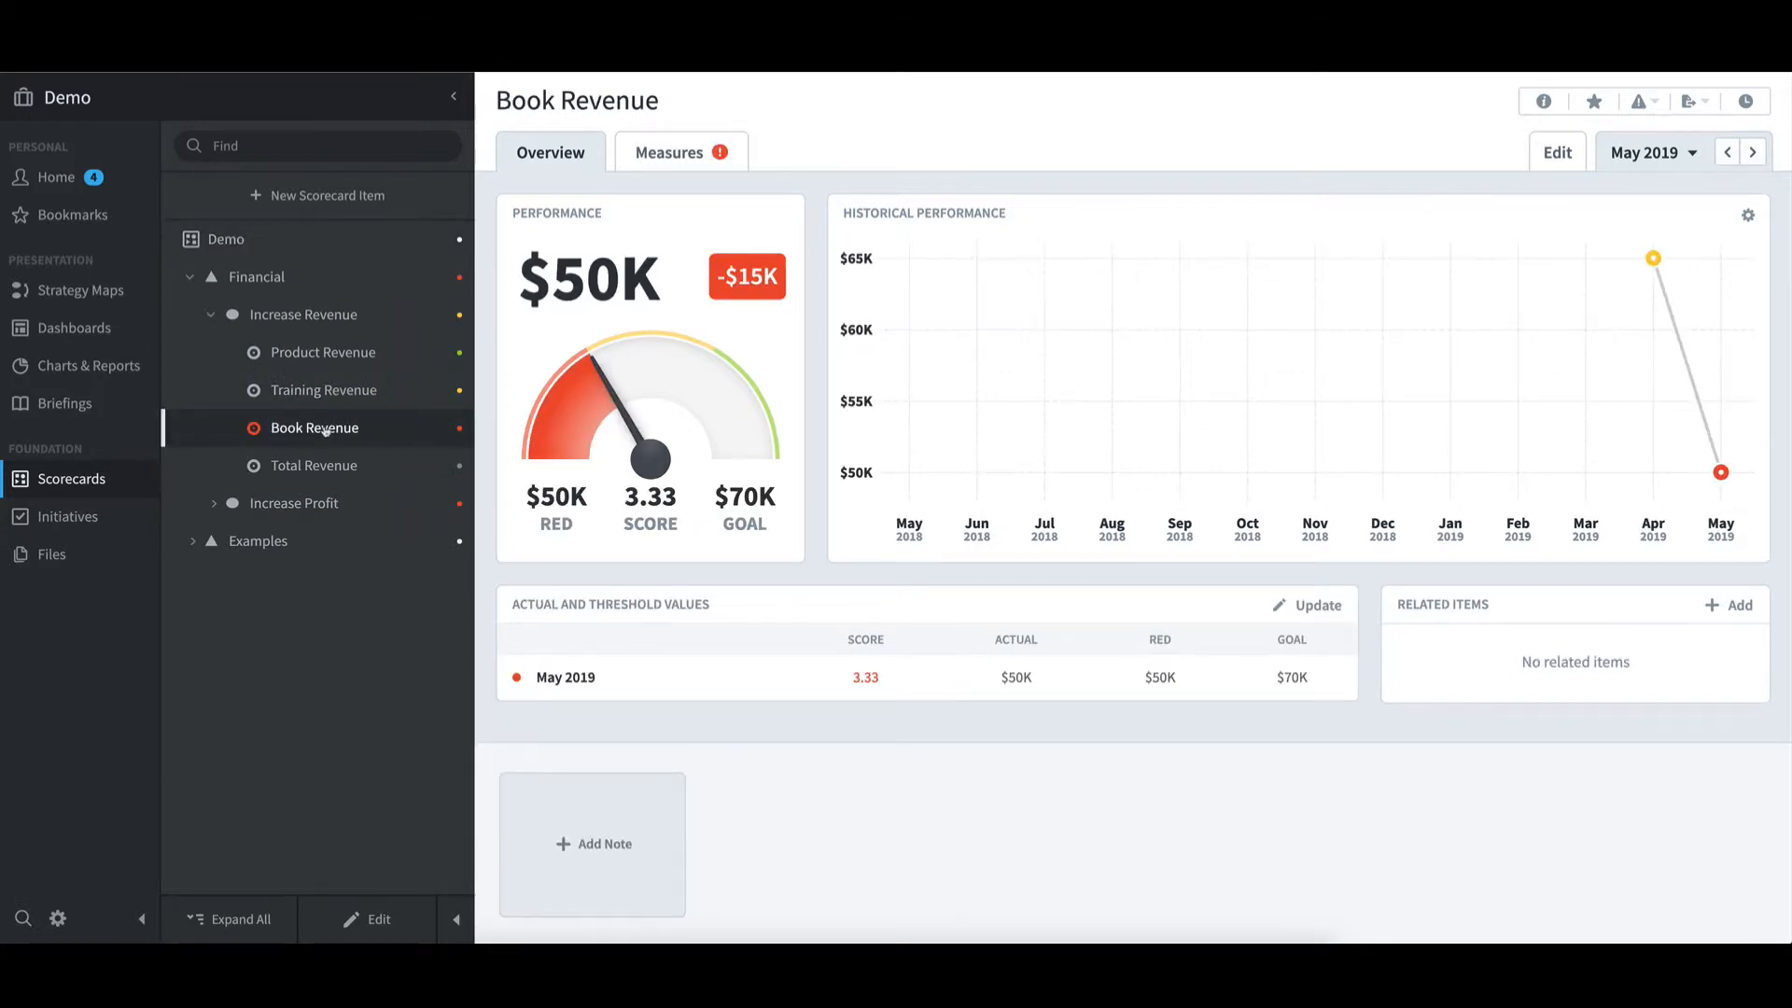
Add and save a score change alert on Book Revenue for scores below or equal to 3.34 for this scorecard item
{"action": "left_click", "coordinate": [1654, 107]}
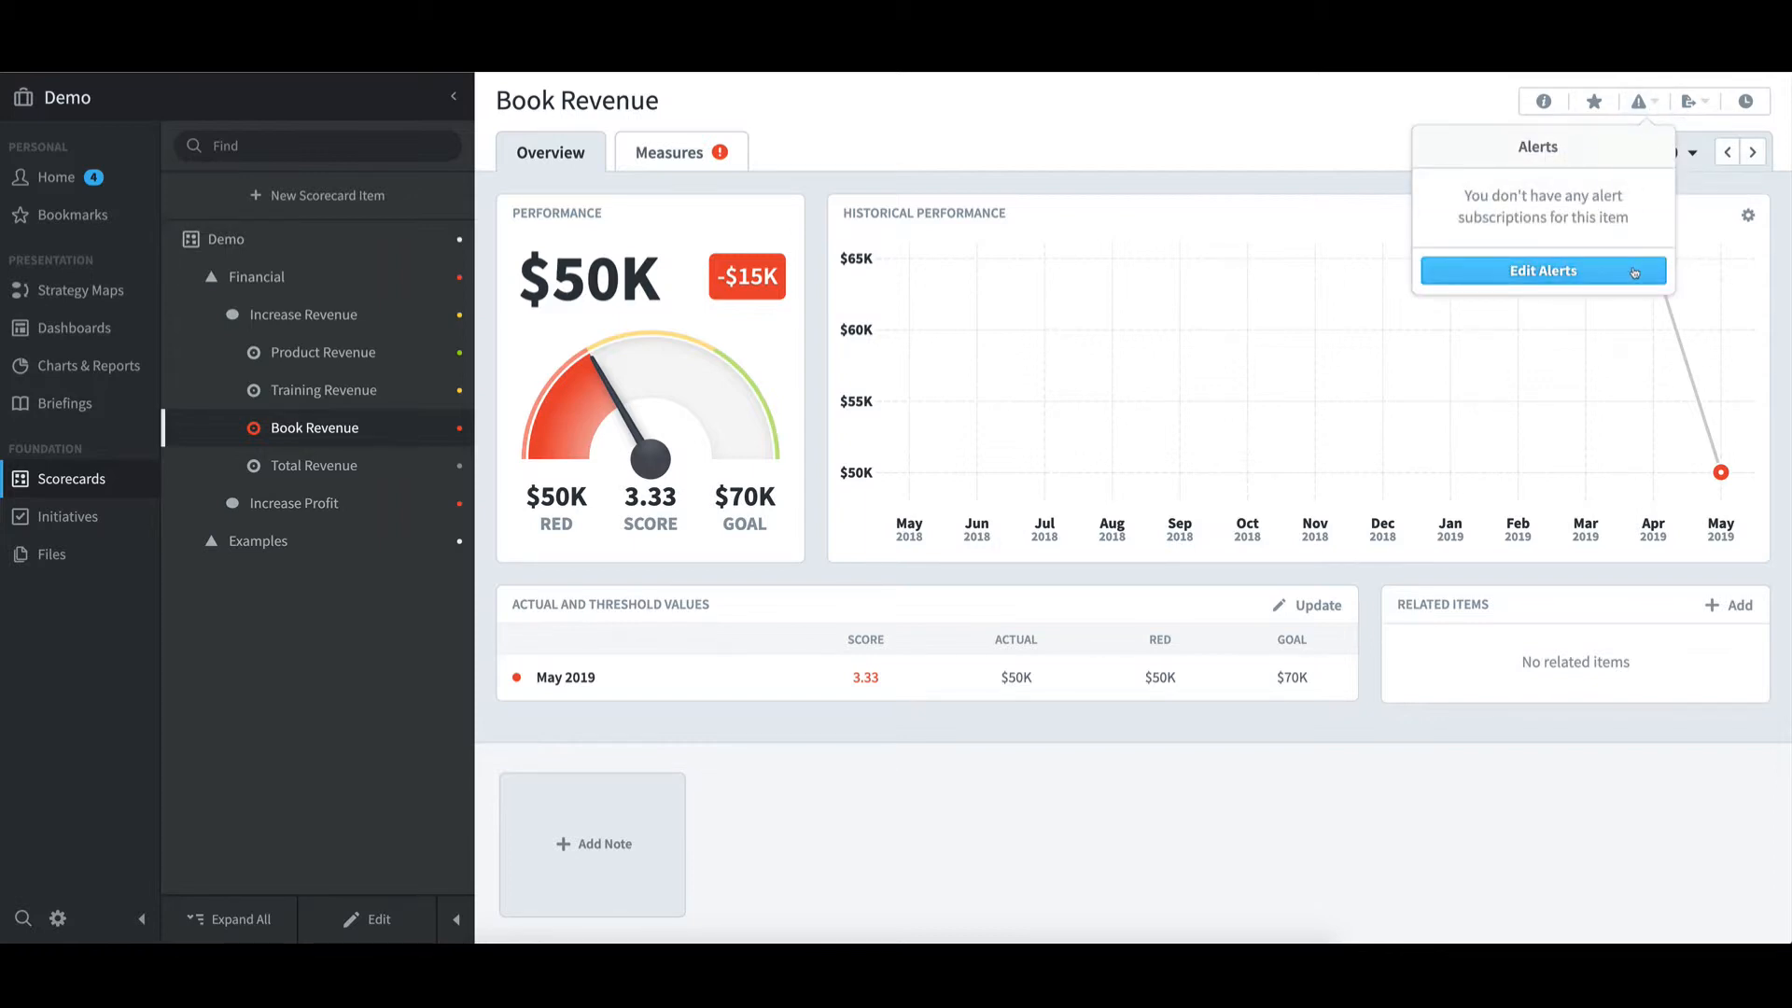
{"action": "left_click", "coordinate": [1633, 272]}
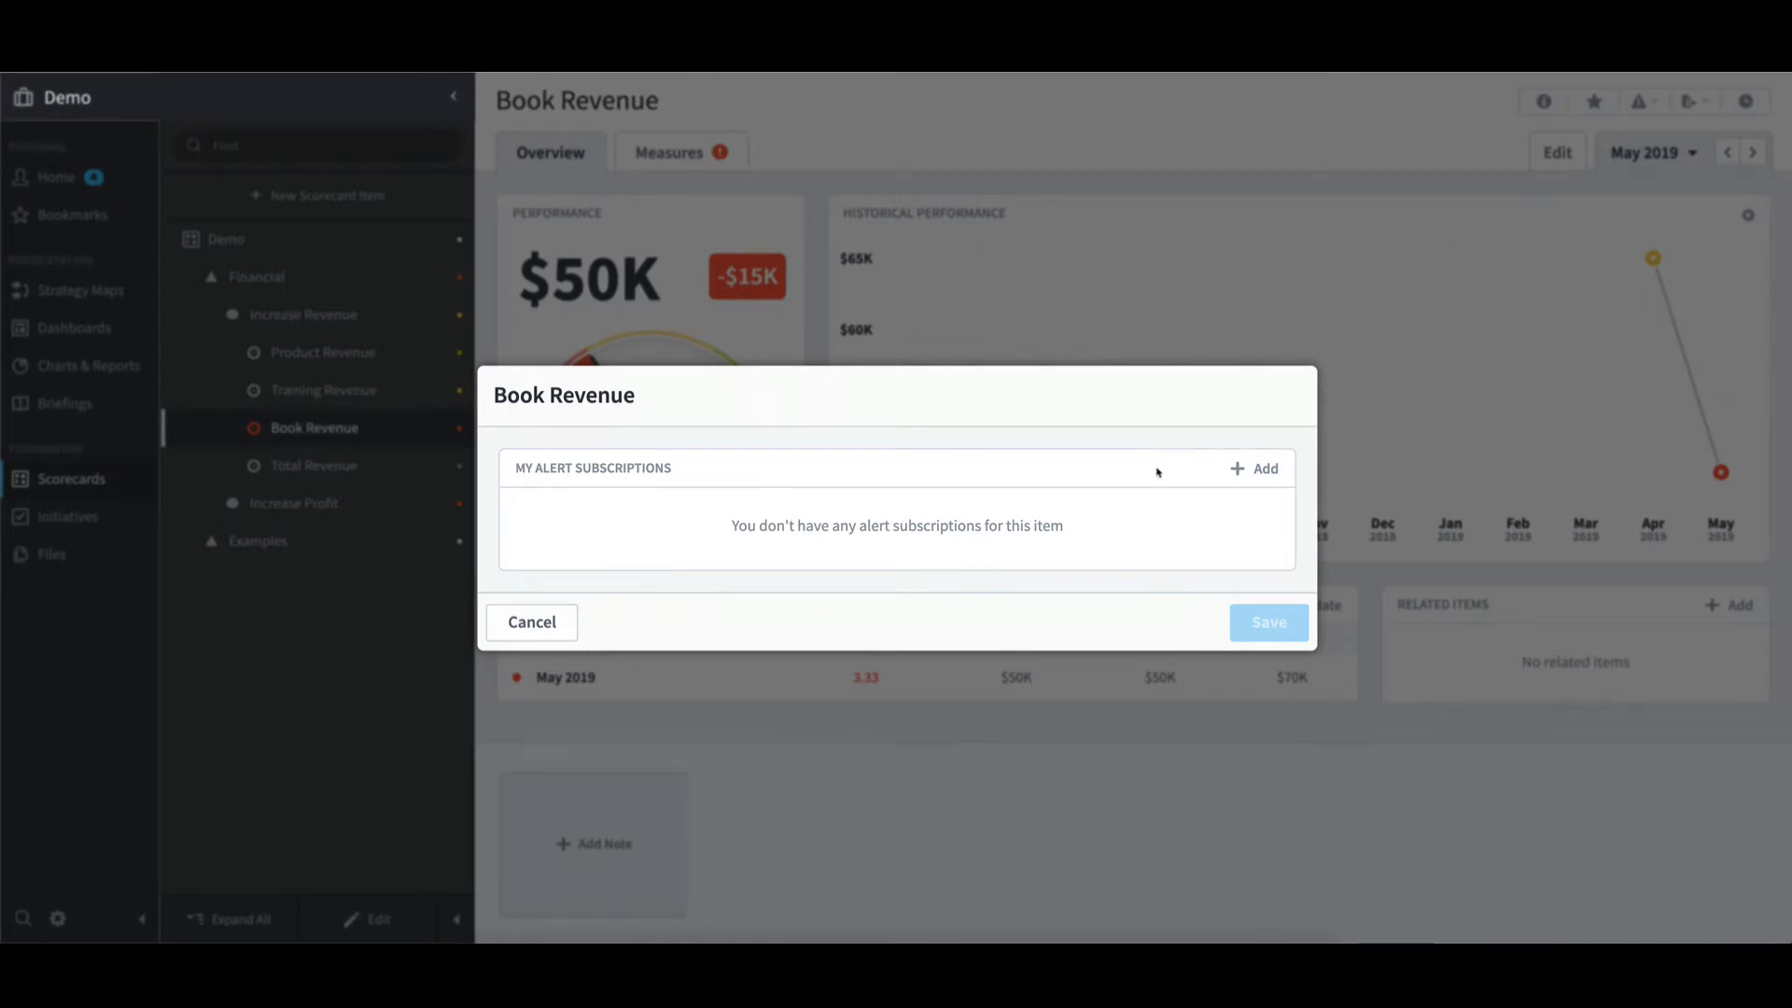
{"action": "left_click", "coordinate": [1256, 474]}
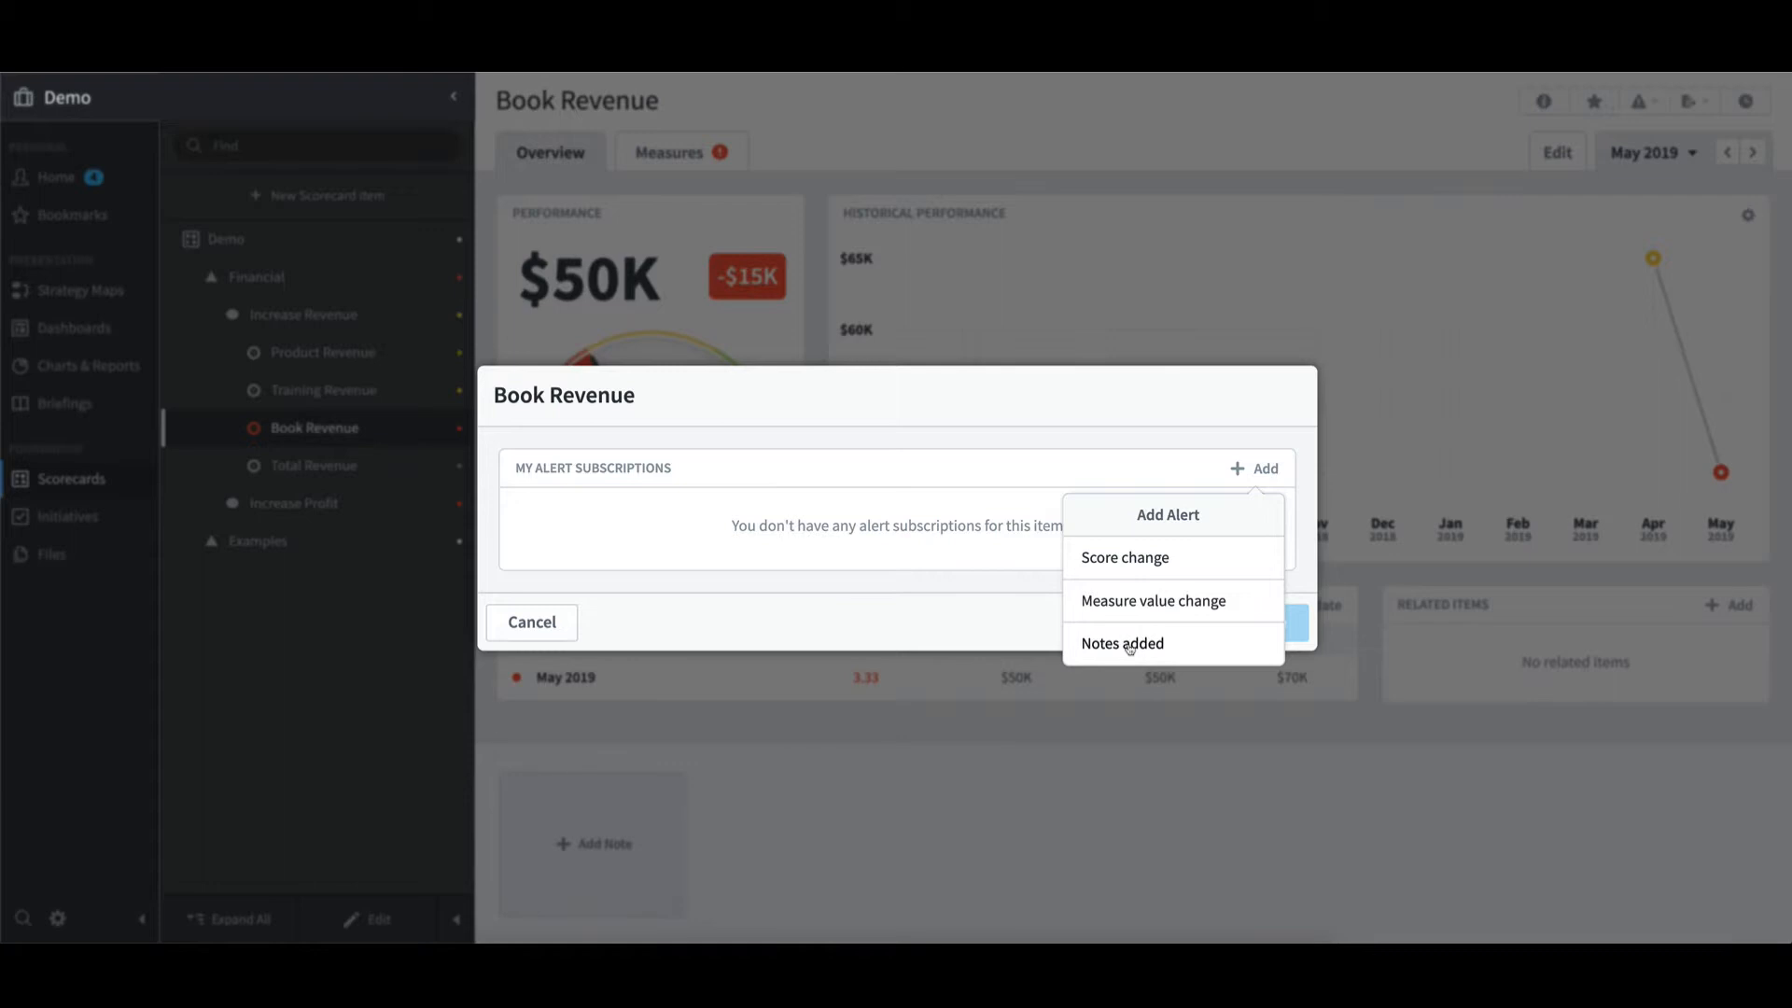
{"action": "left_click", "coordinate": [1151, 566]}
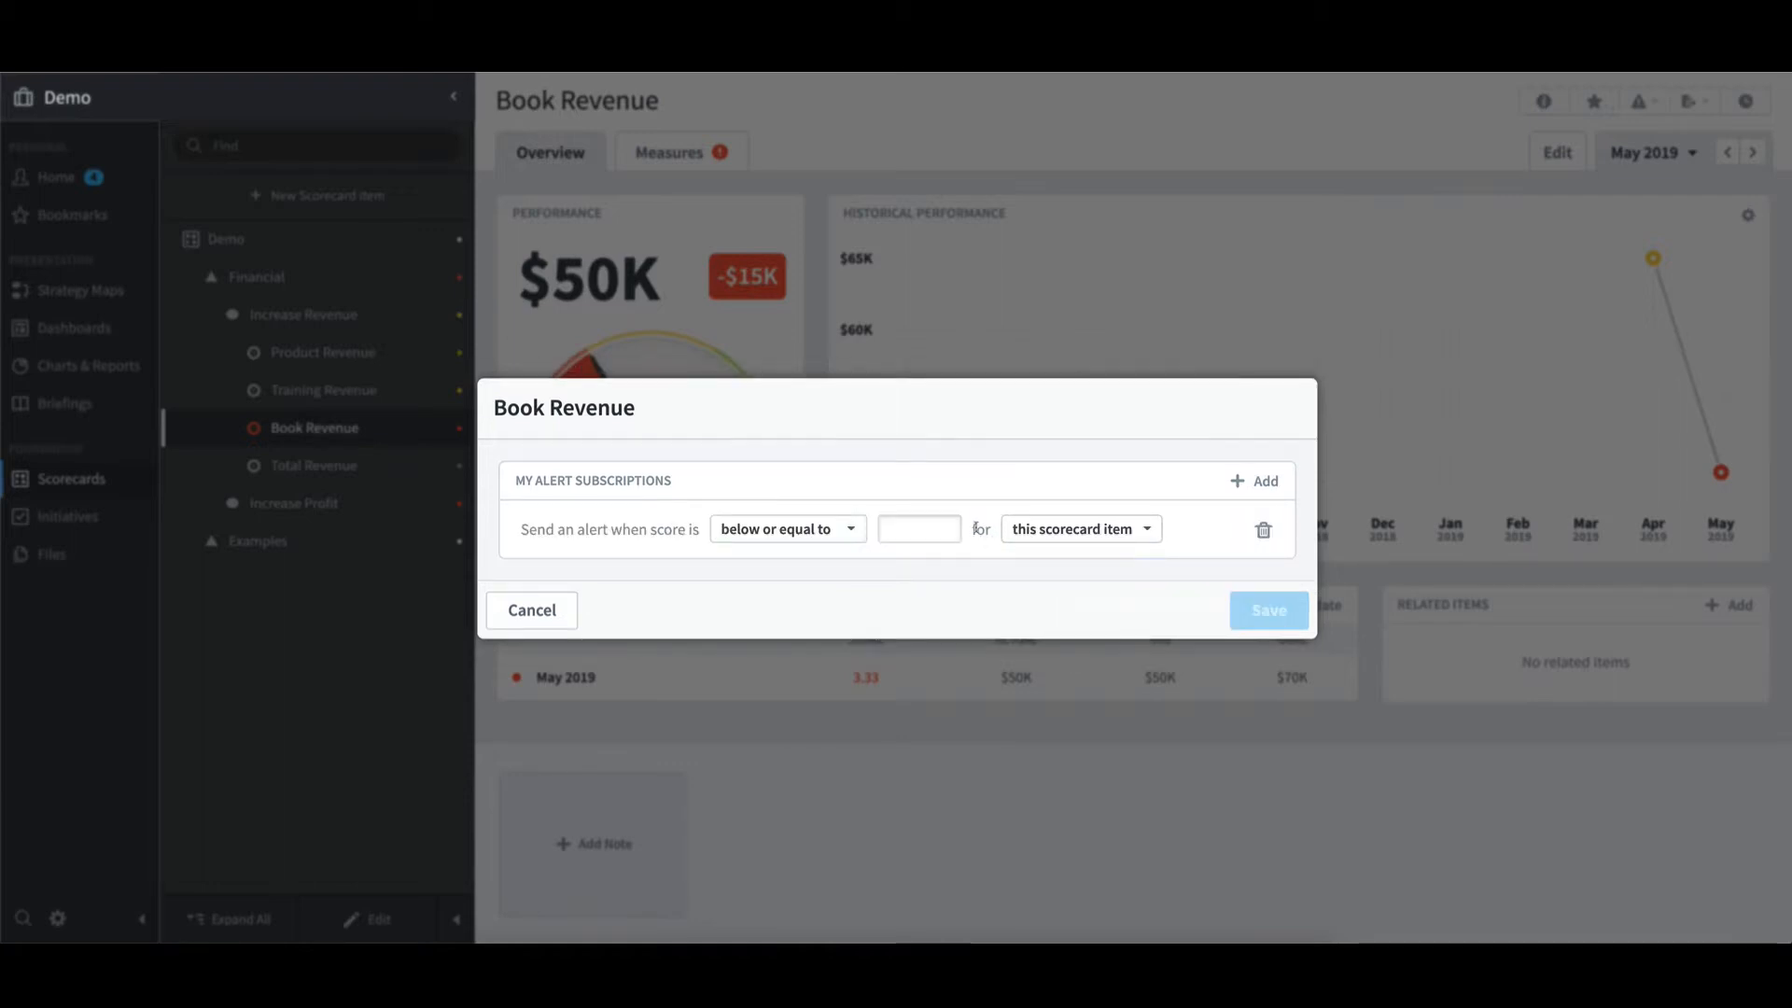
{"action": "left_click", "coordinate": [920, 528]}
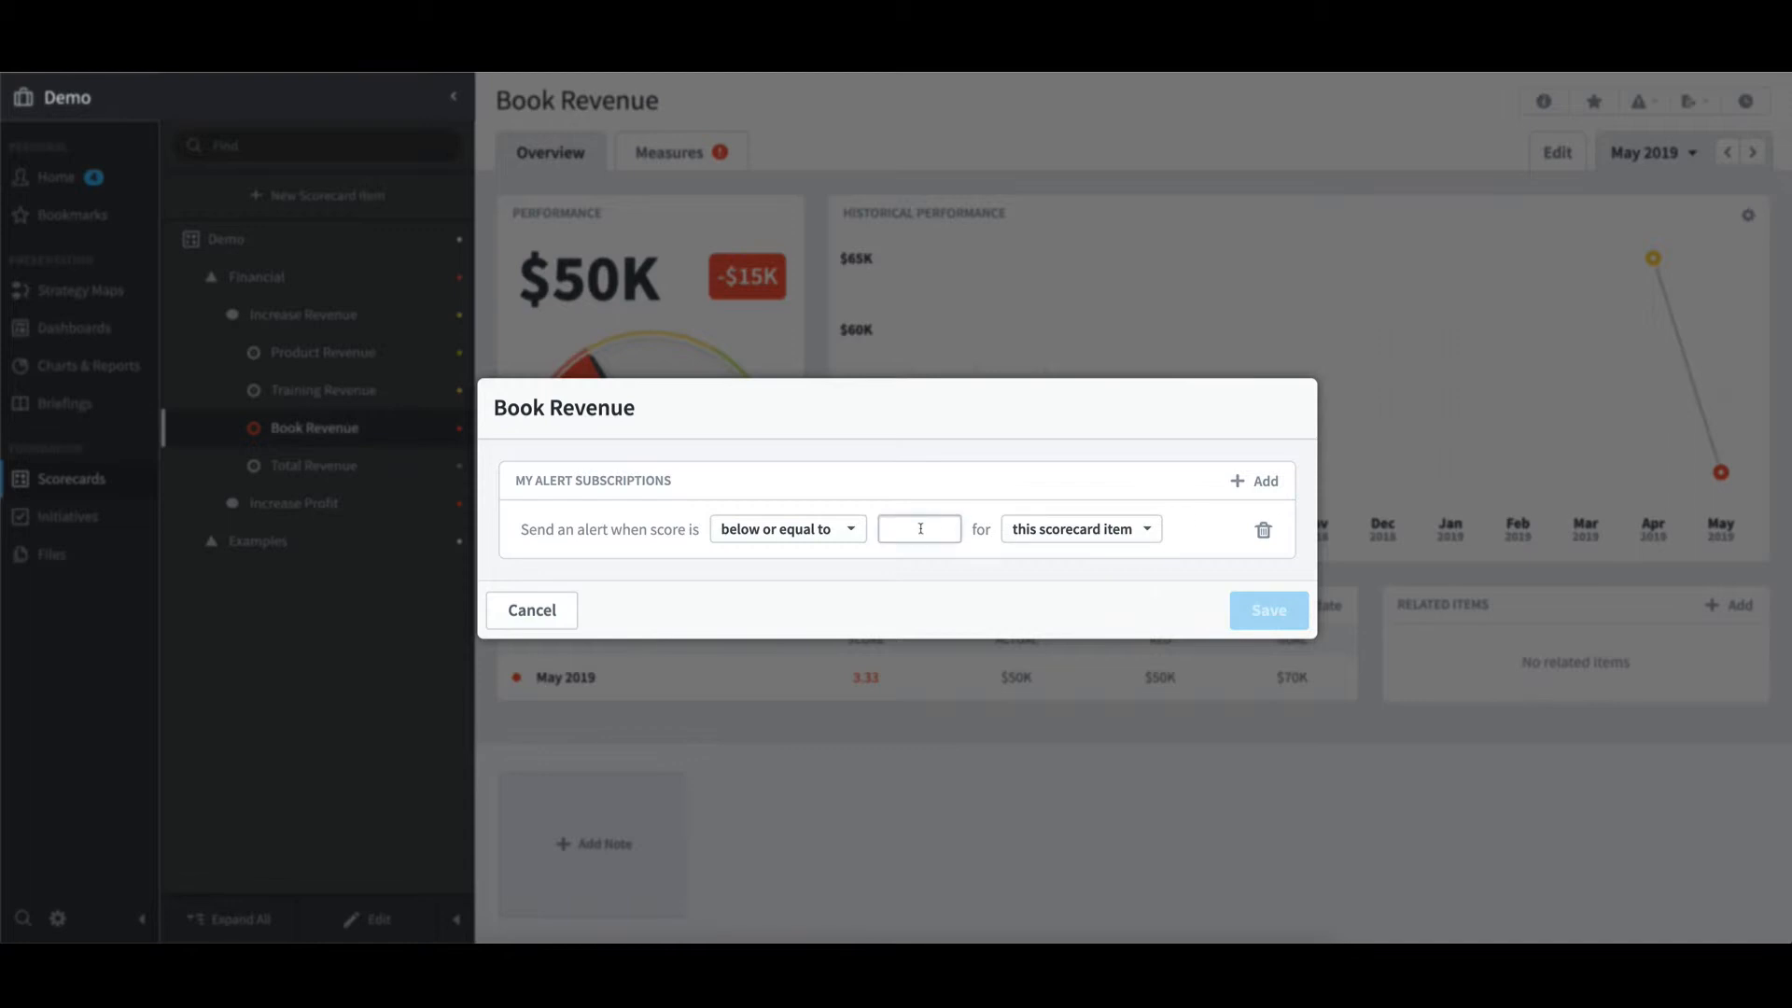
{"action": "type", "text": "3.34"}
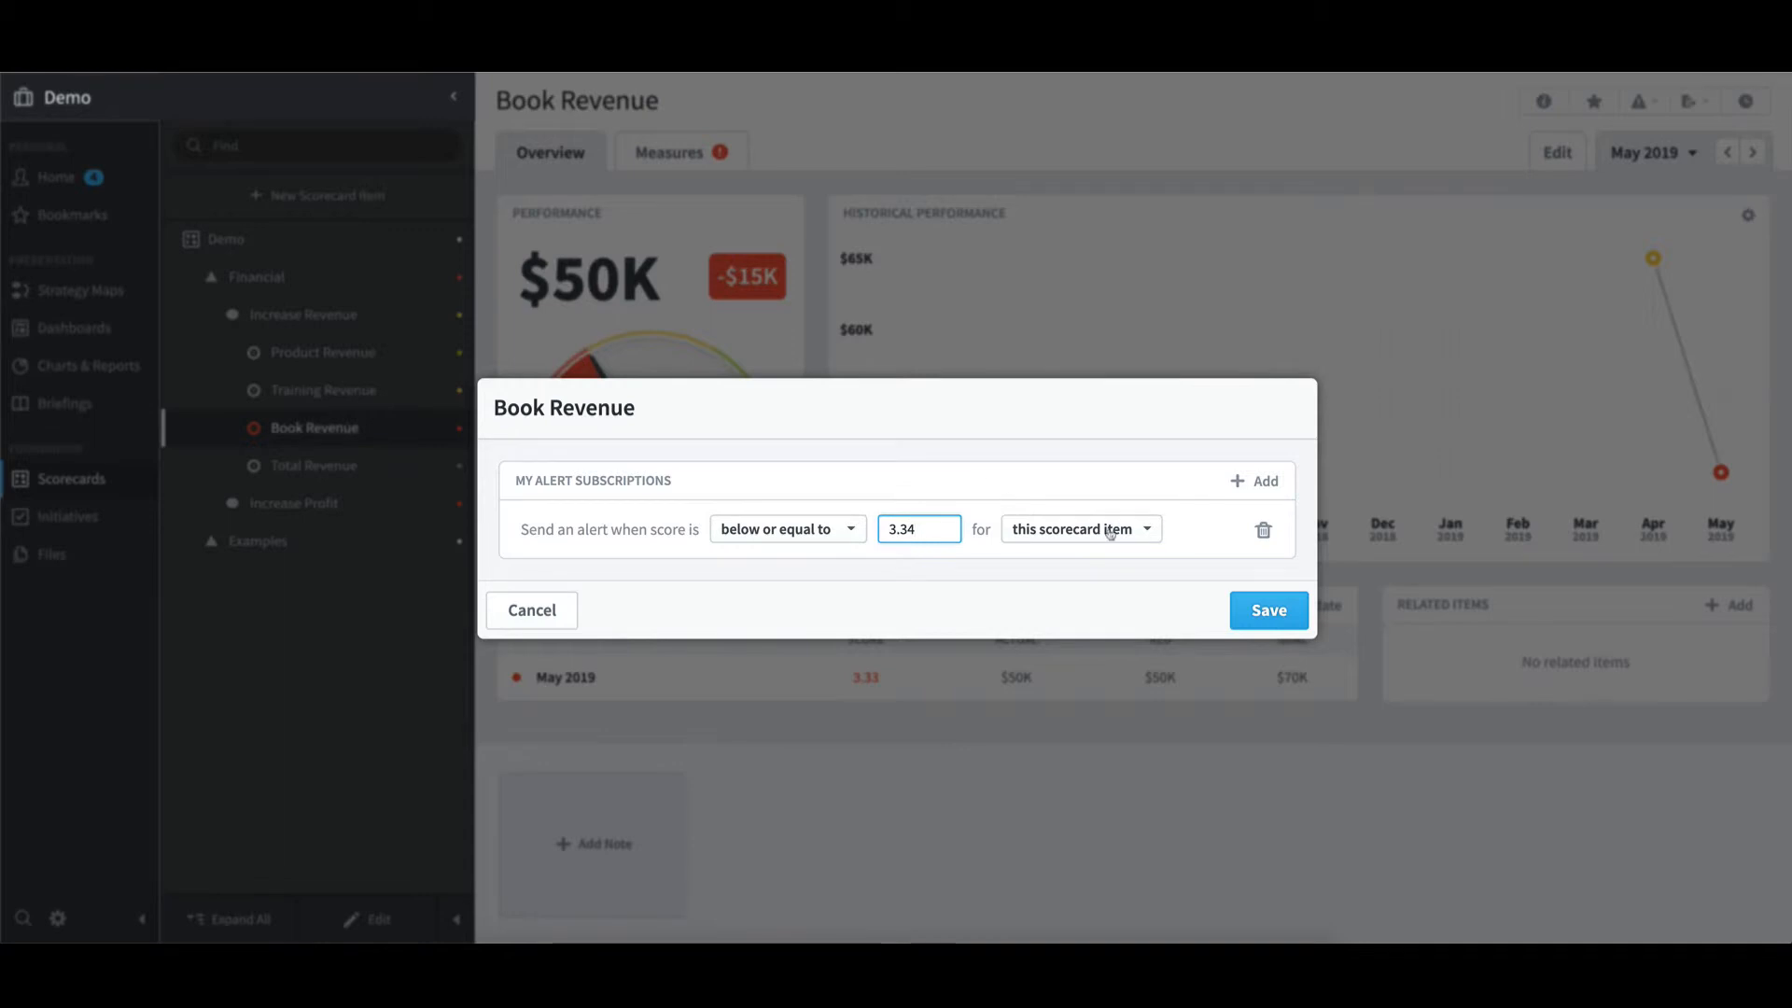
{"action": "left_click", "coordinate": [1269, 610]}
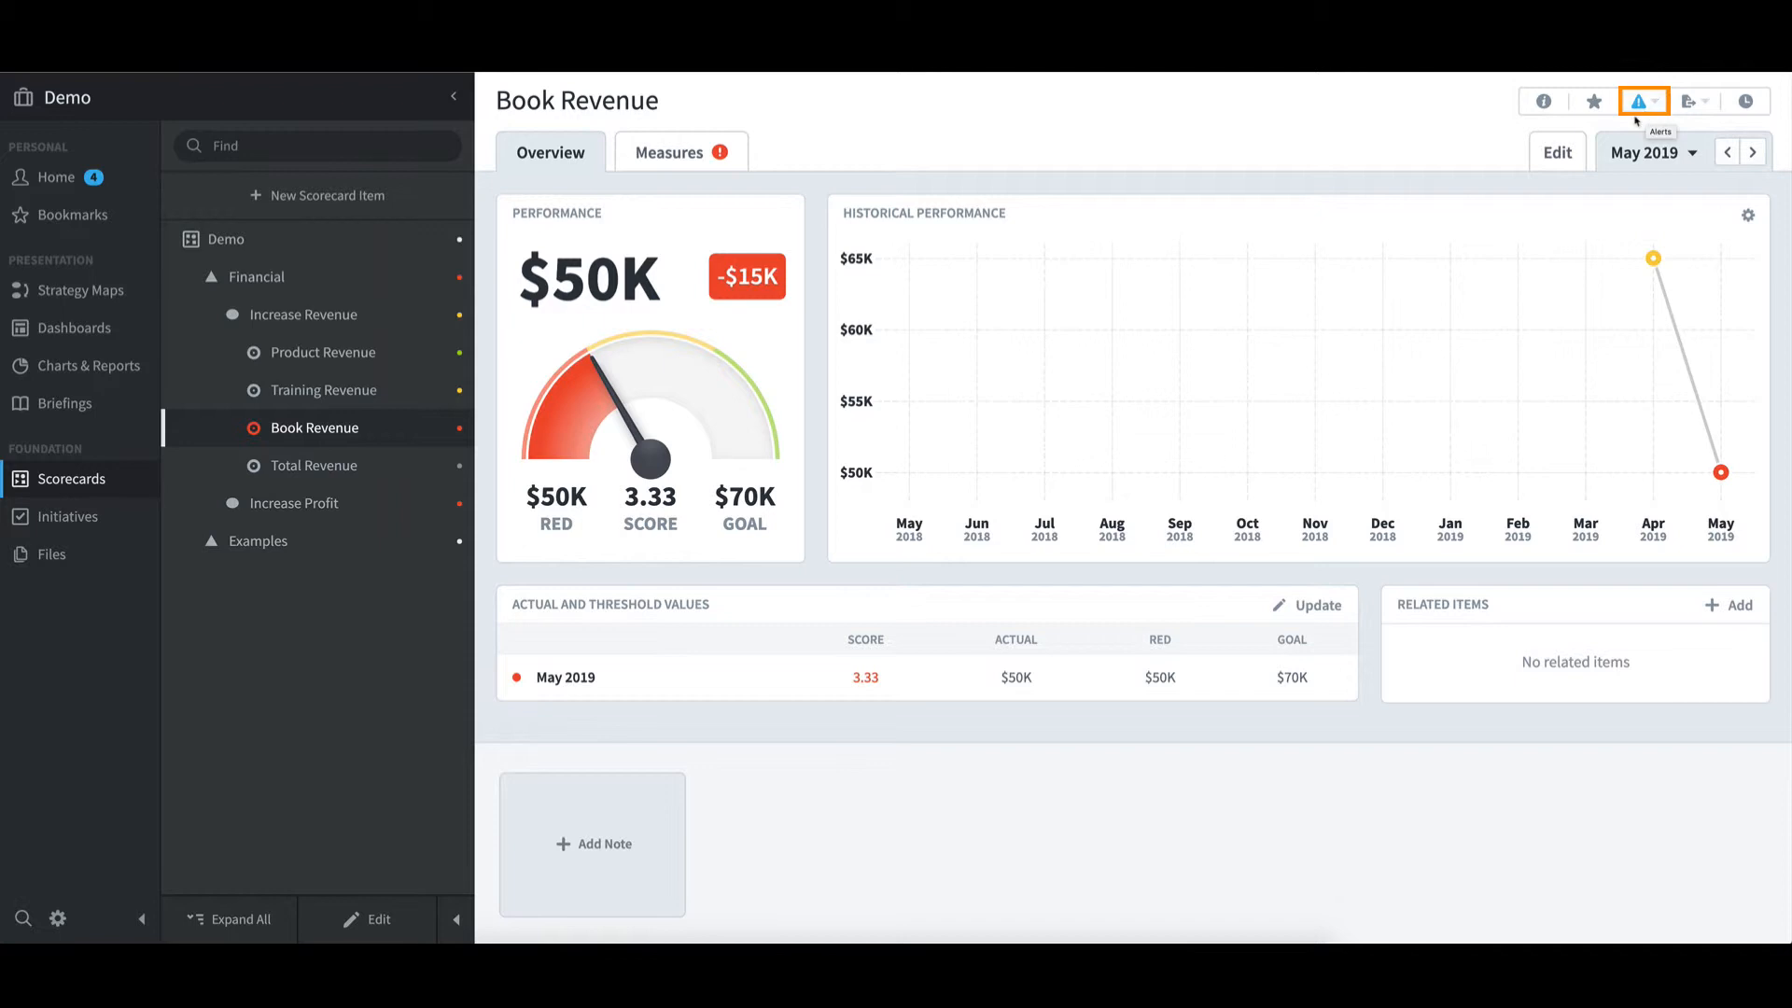
Delete the score change alert subscription from Book Revenue and save
{"action": "left_click", "coordinate": [1642, 101]}
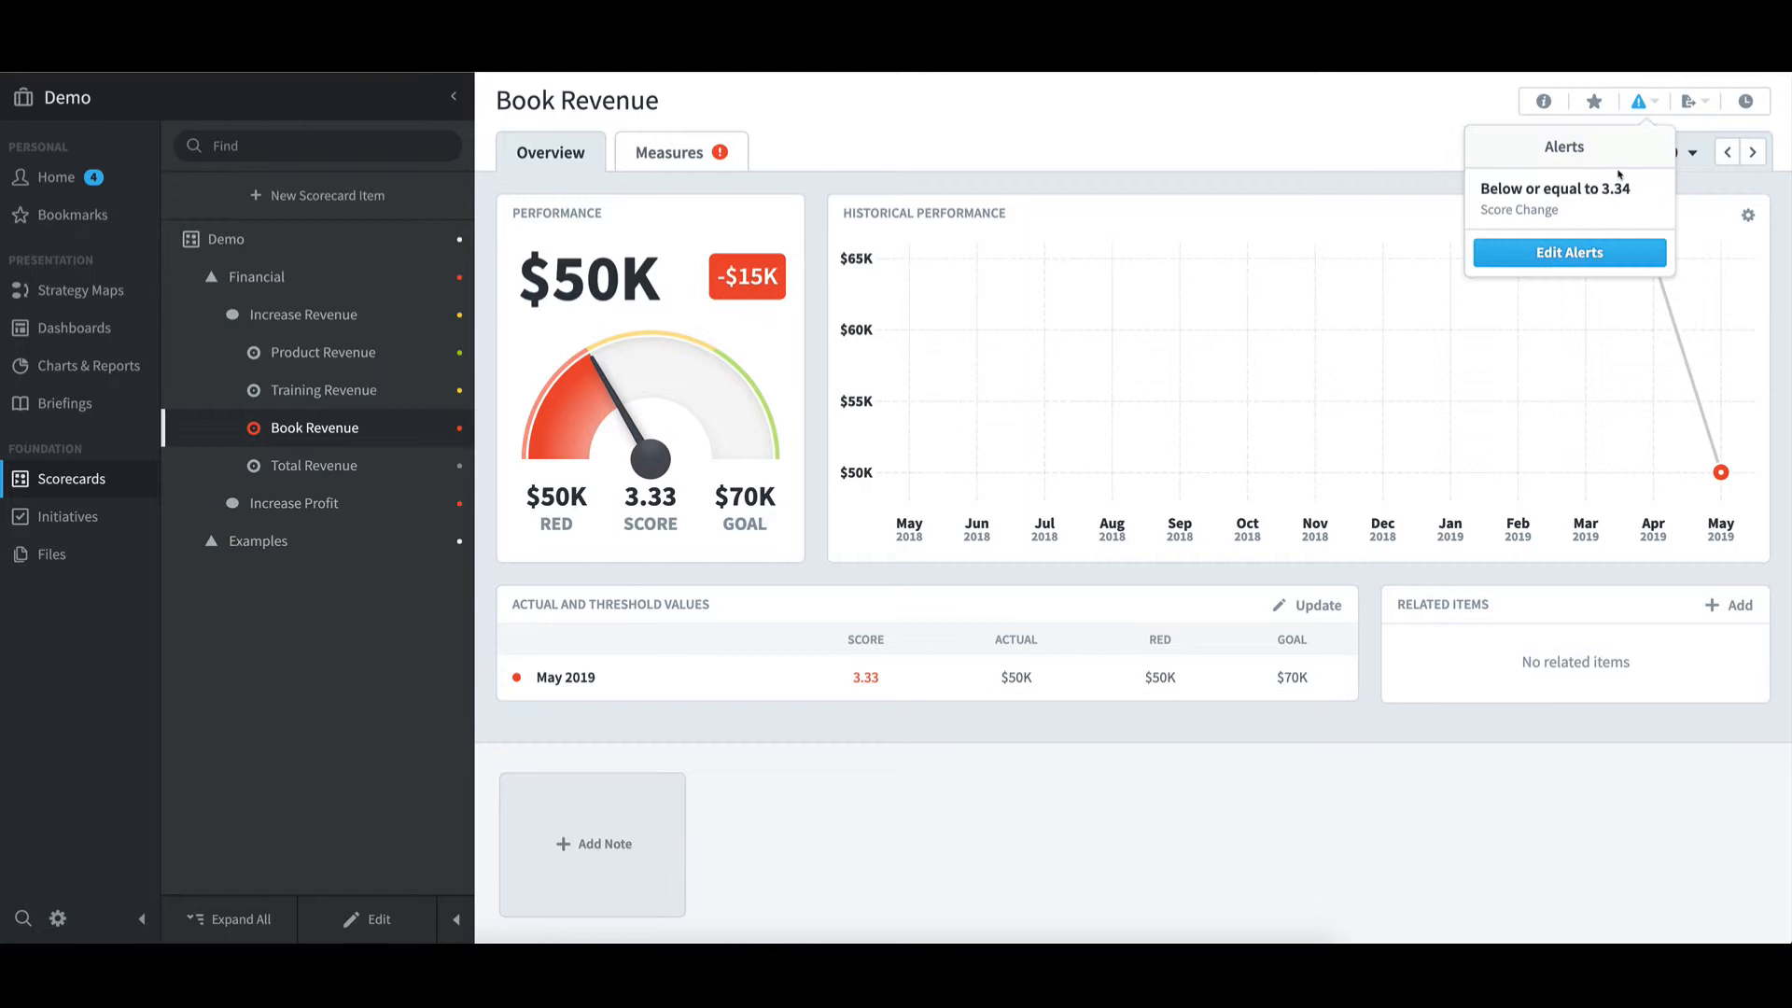
{"action": "left_click", "coordinate": [1593, 252]}
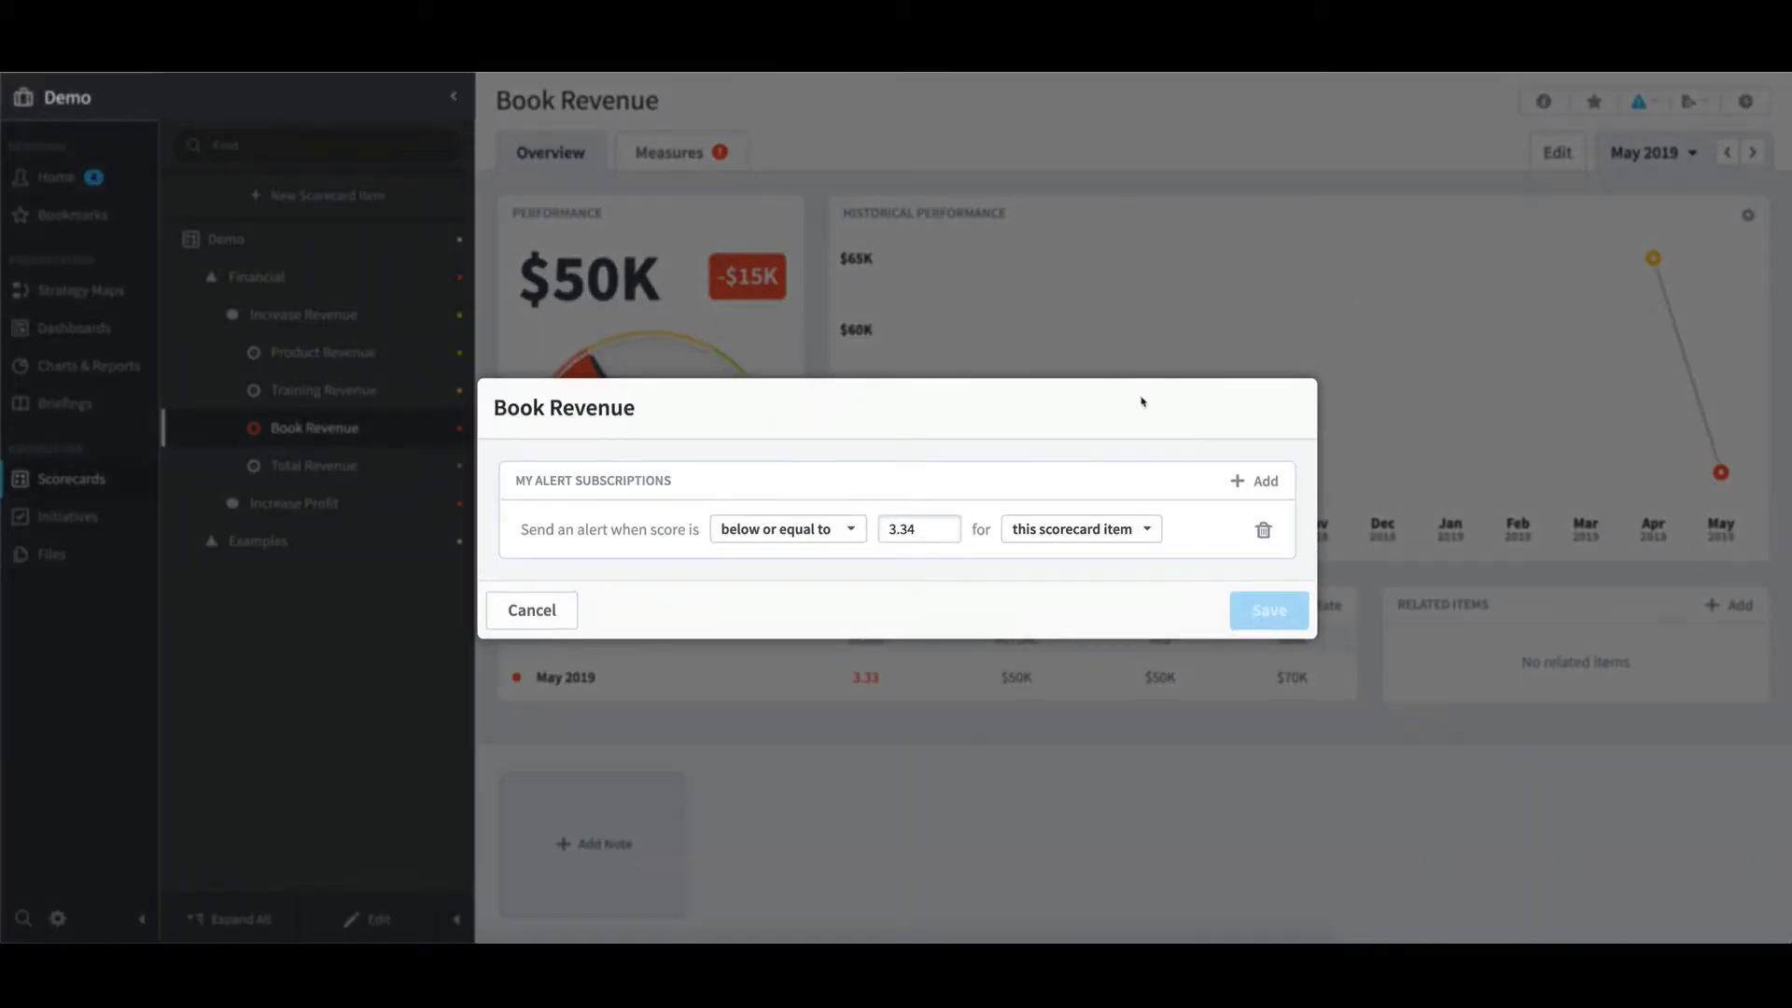
{"action": "left_click", "coordinate": [1262, 530]}
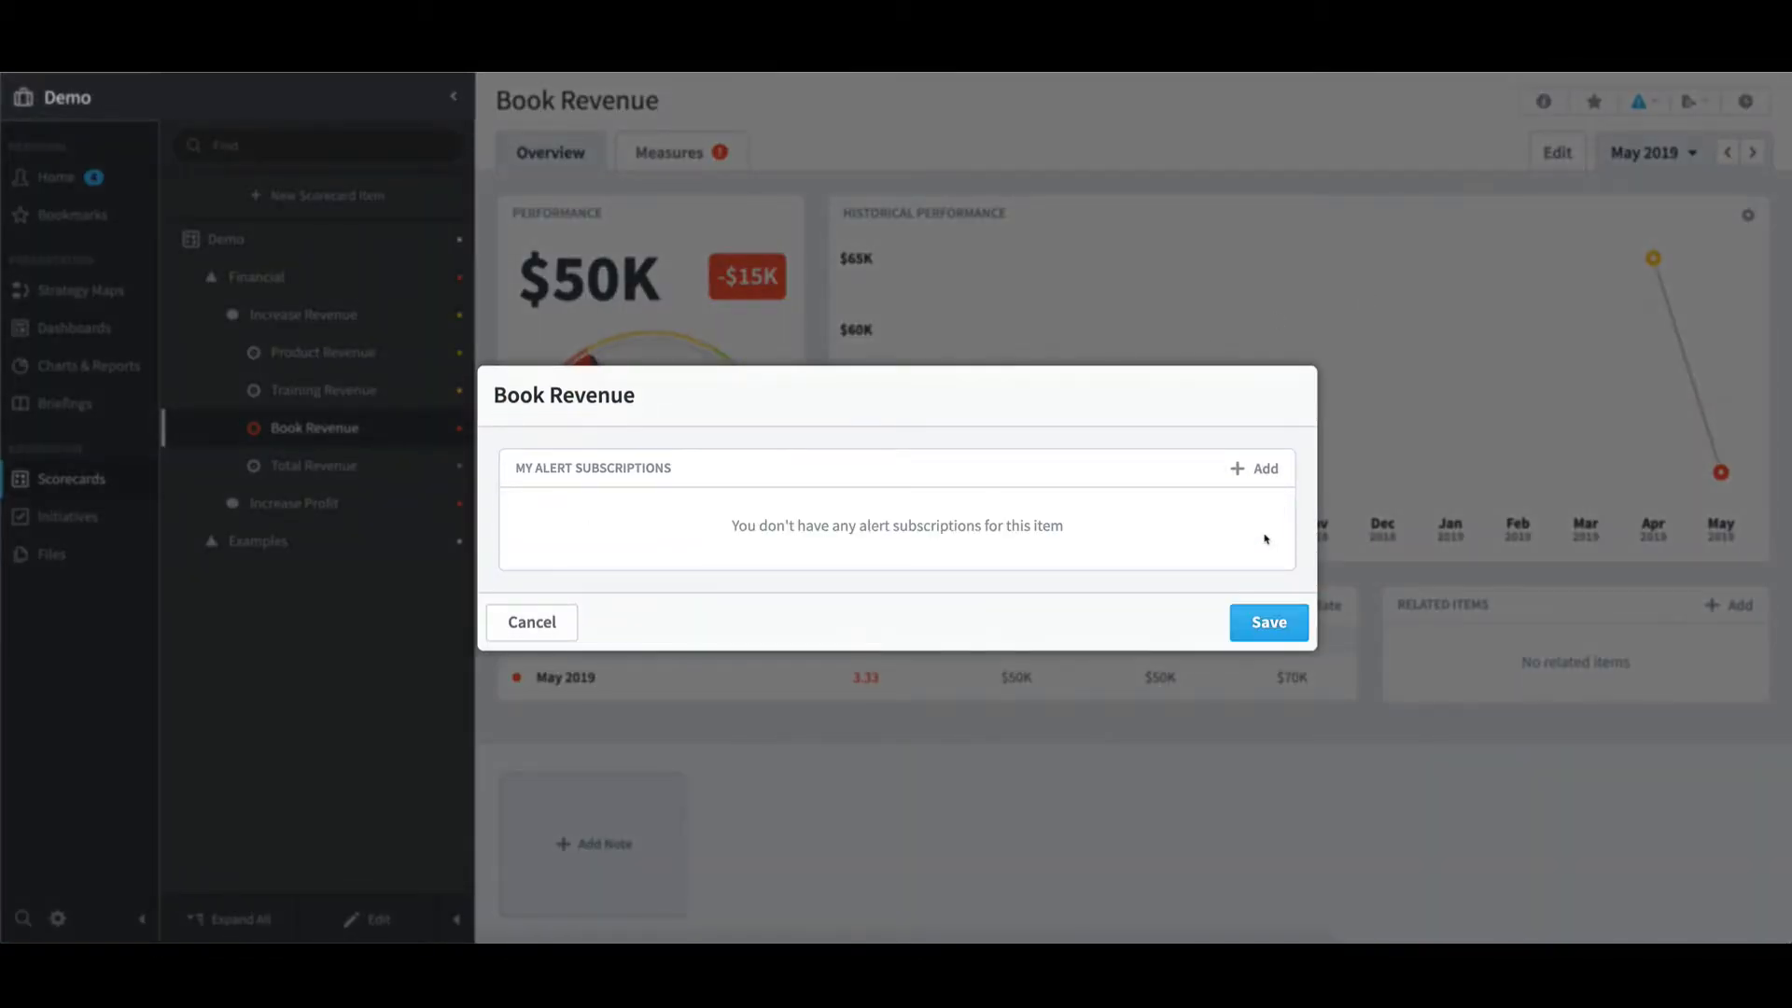
{"action": "left_click", "coordinate": [1266, 622]}
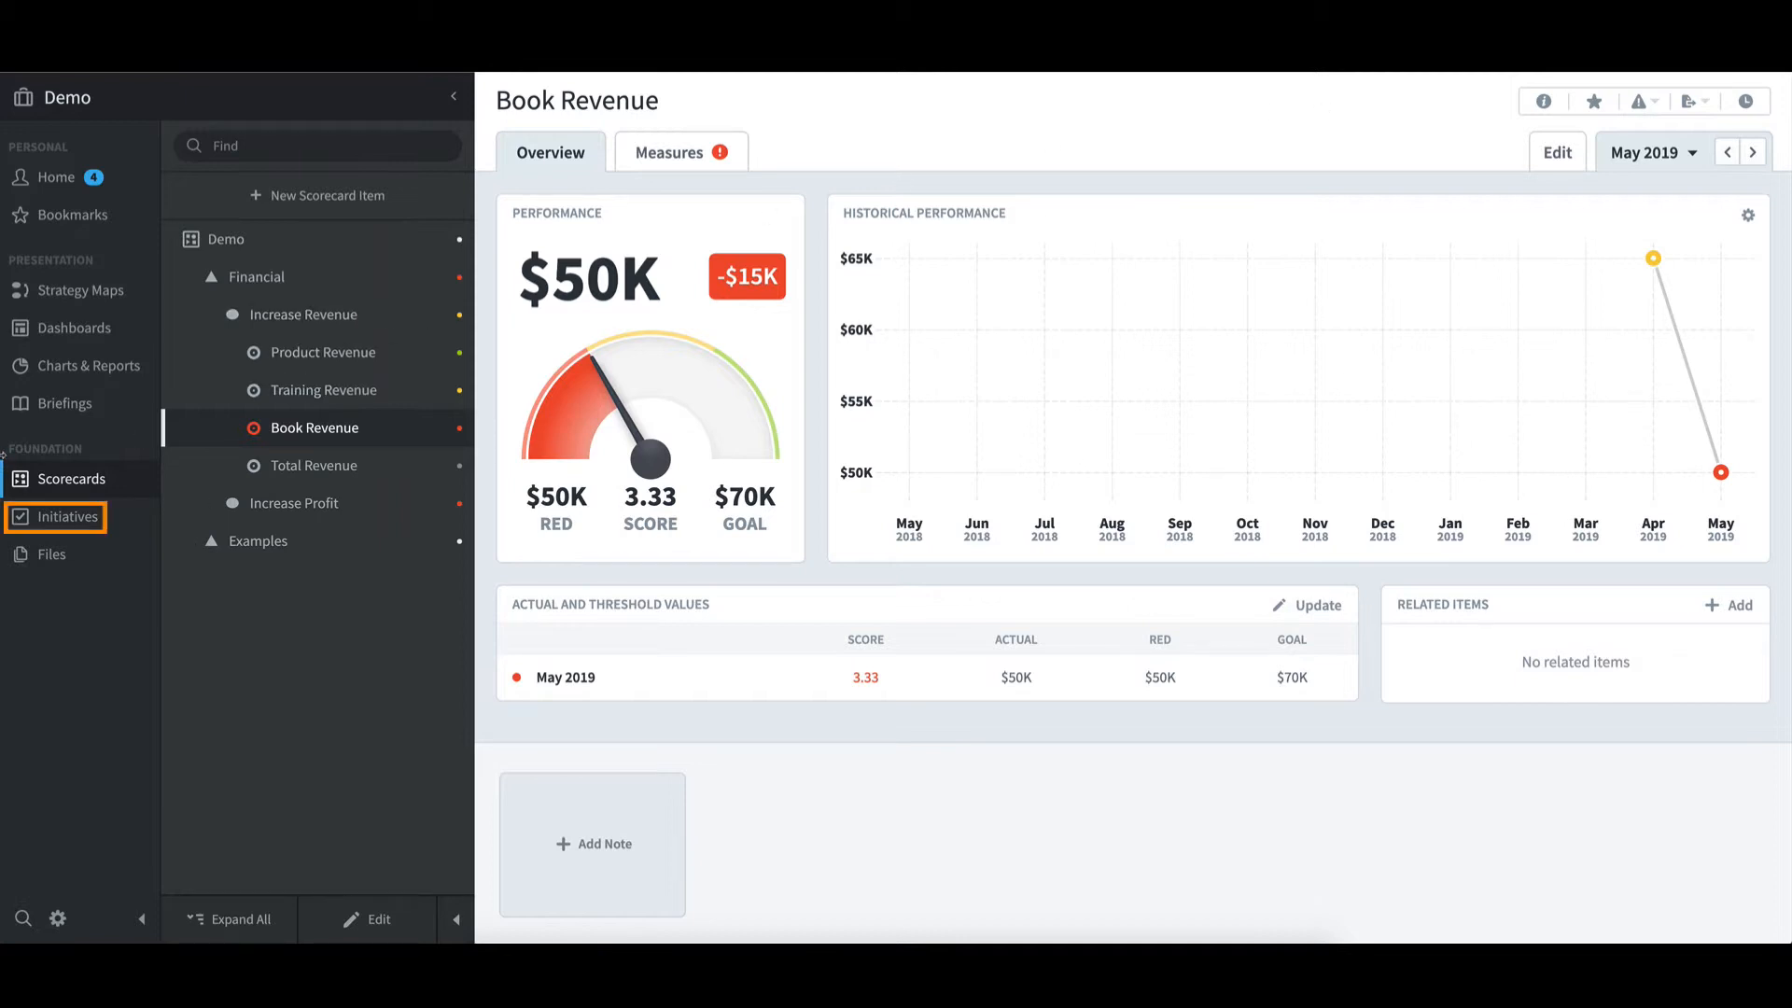
Open the Build a SEO Capability initiative for editing
{"action": "left_click", "coordinate": [91, 524]}
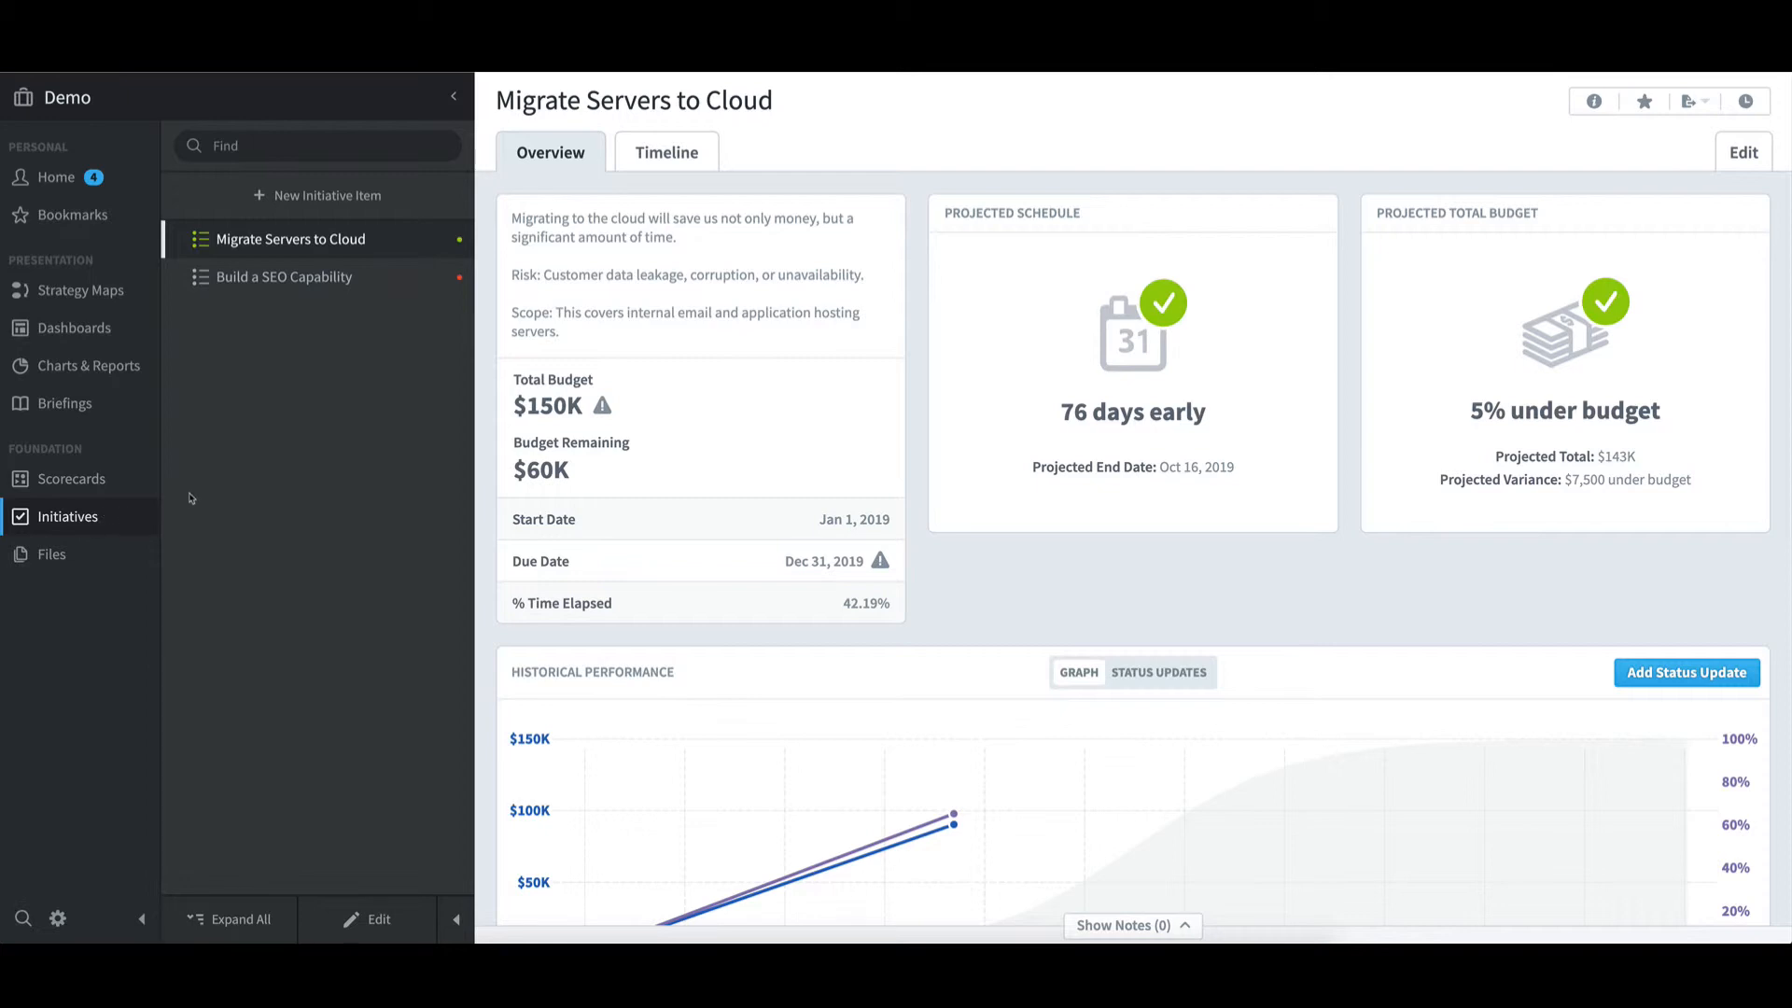
{"action": "left_click", "coordinate": [316, 284]}
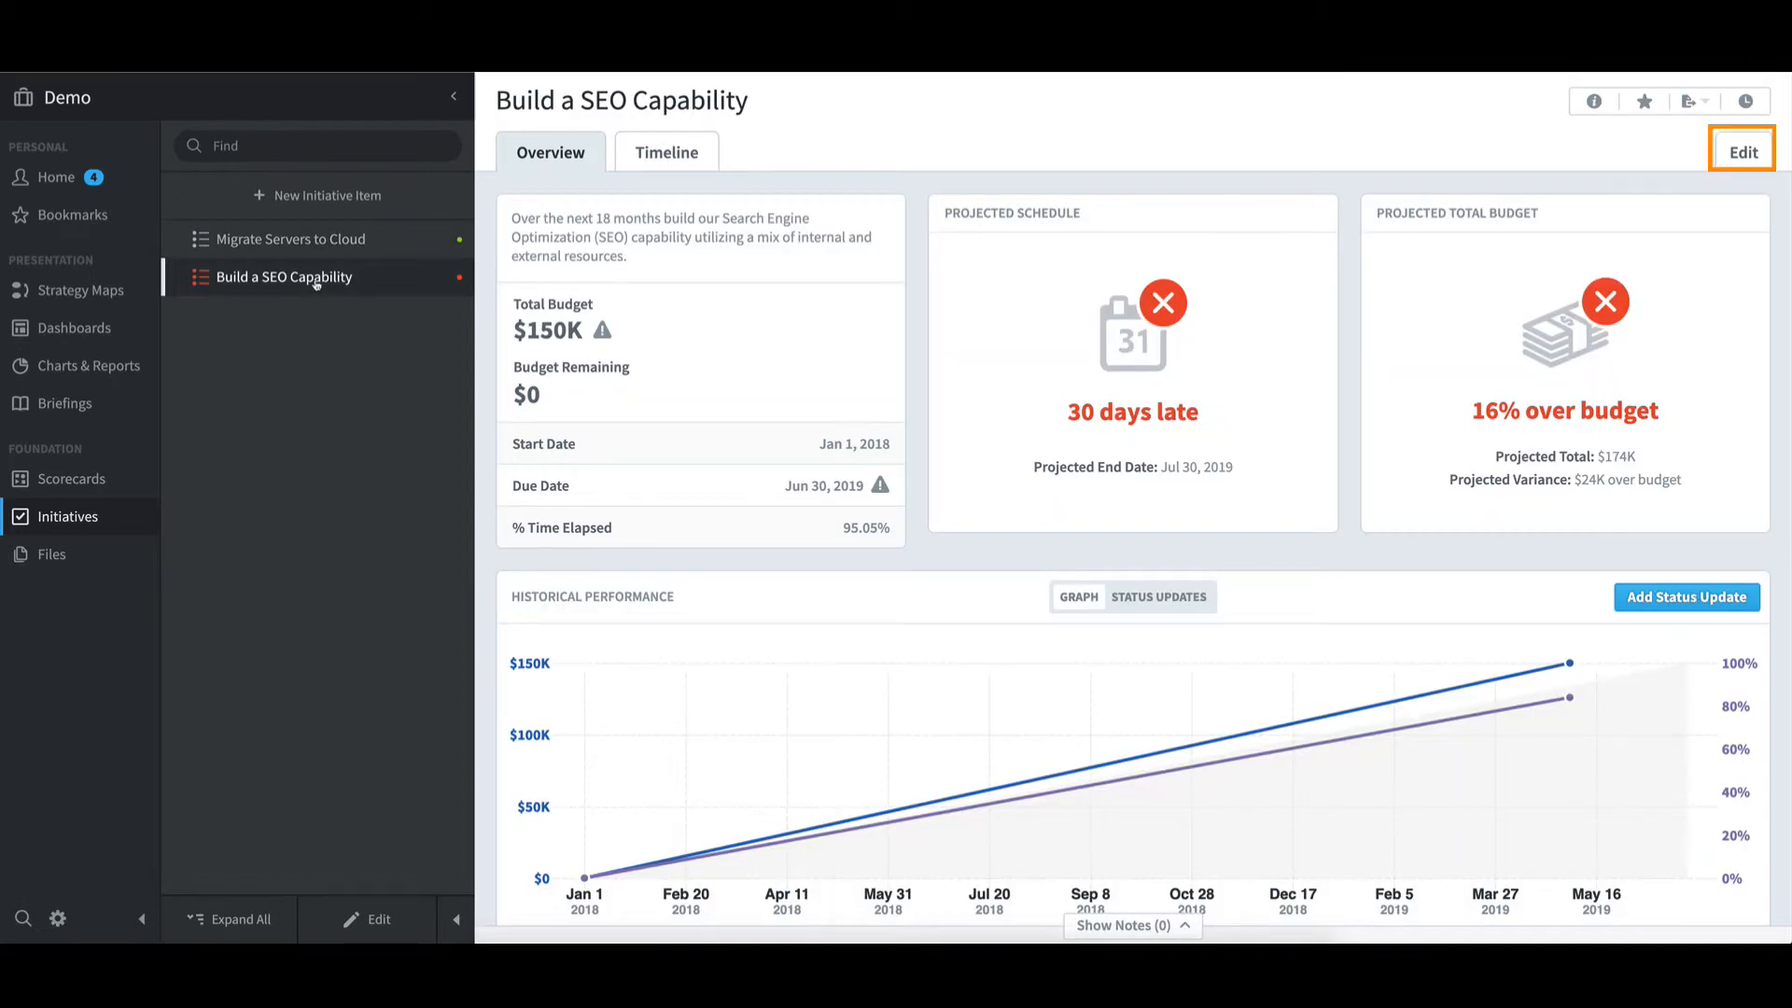
{"action": "left_click", "coordinate": [1742, 153]}
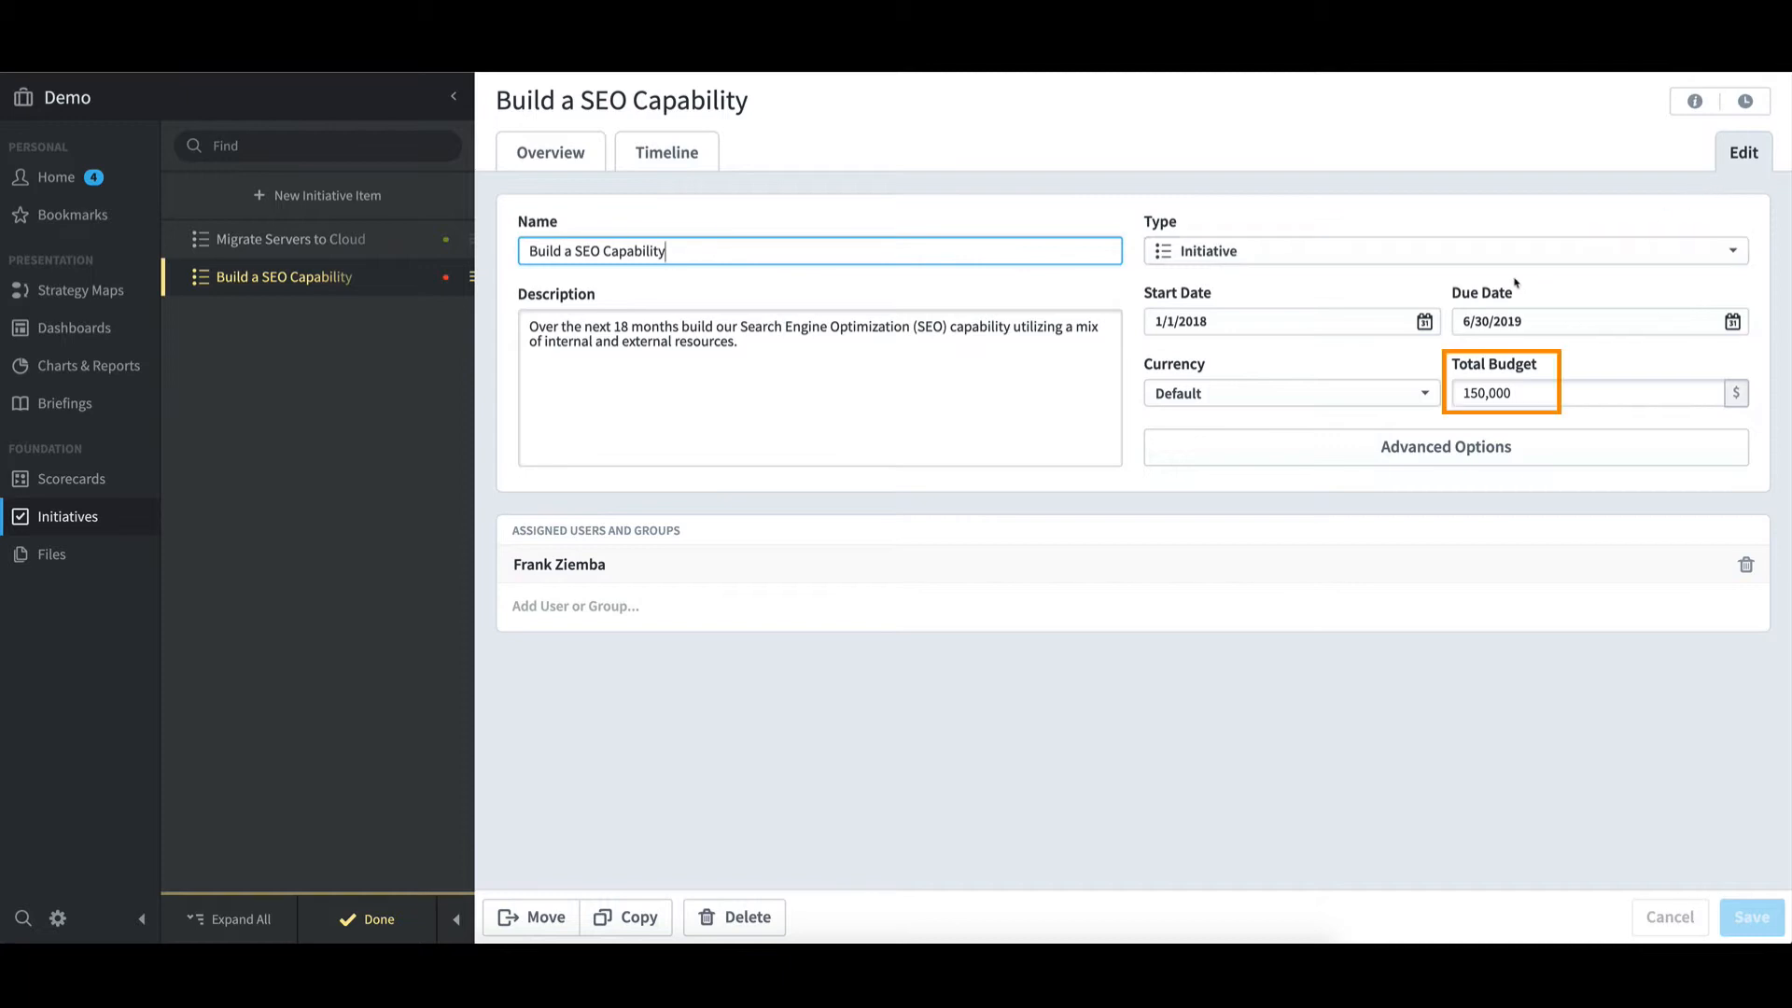
Try a total budget of 100,000 with notification of assigned users and groups, and discard the changes to leave editing
{"action": "left_click", "coordinate": [1477, 393]}
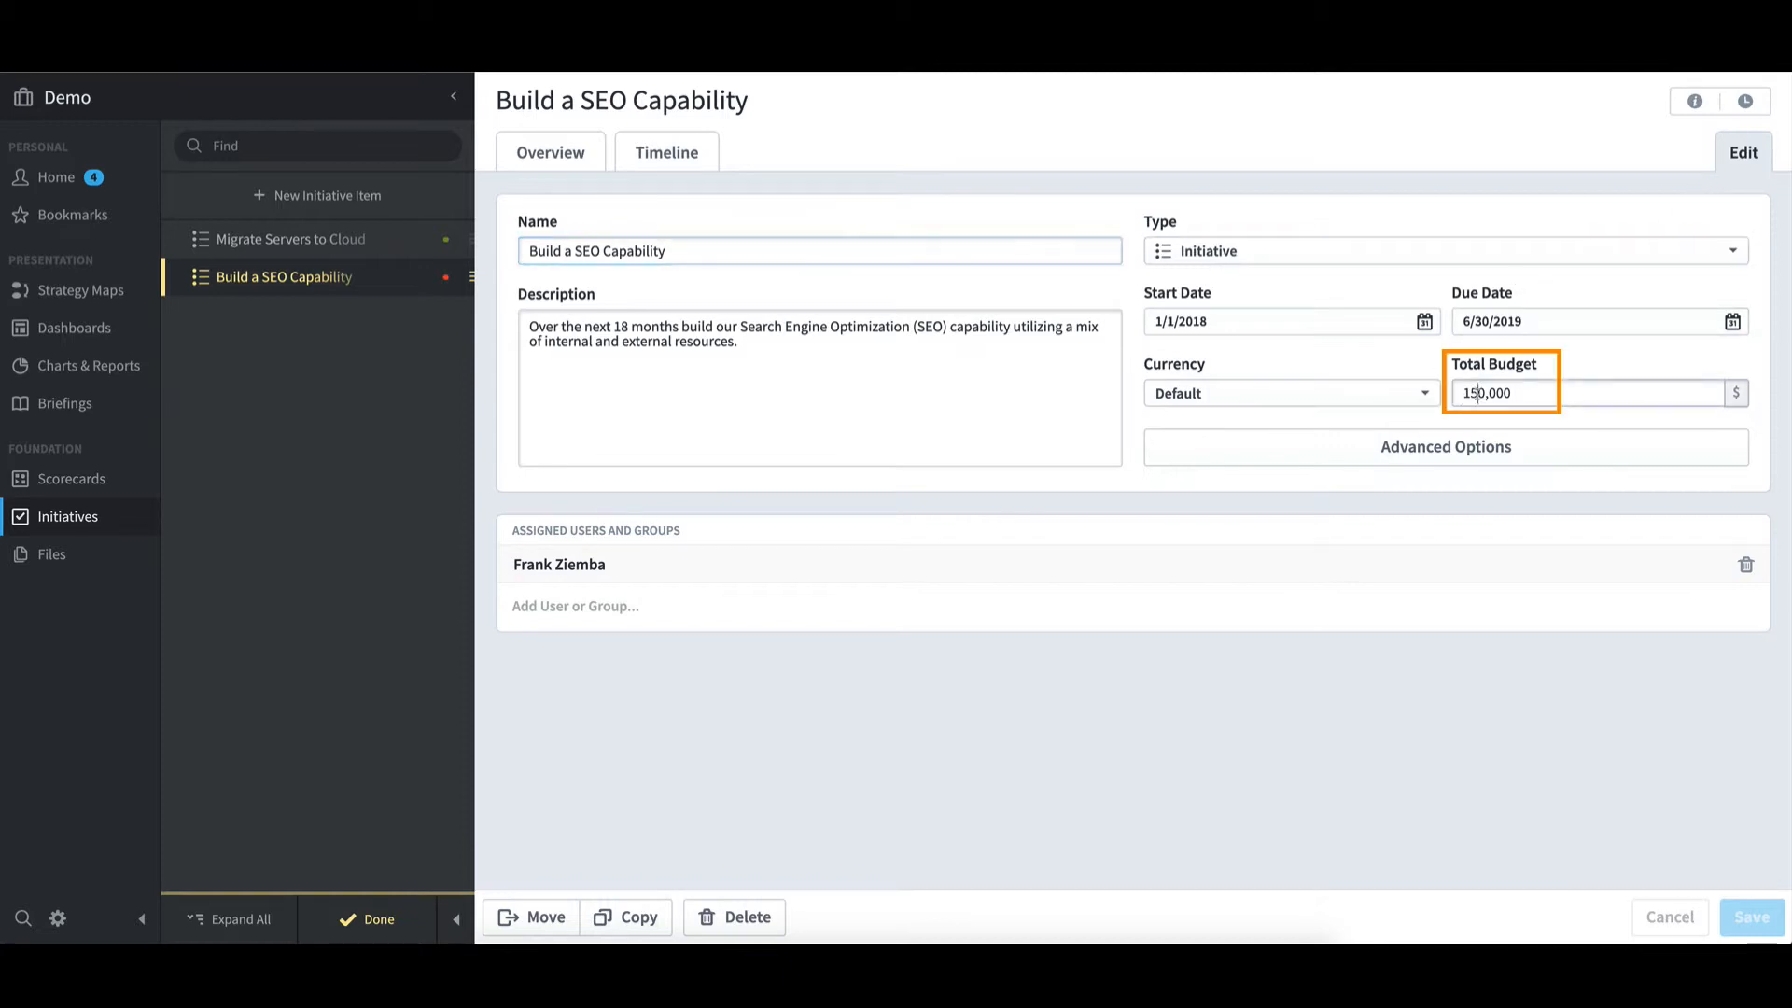
{"action": "key", "text": "BackSpace"}
{"action": "type", "text": "0"}
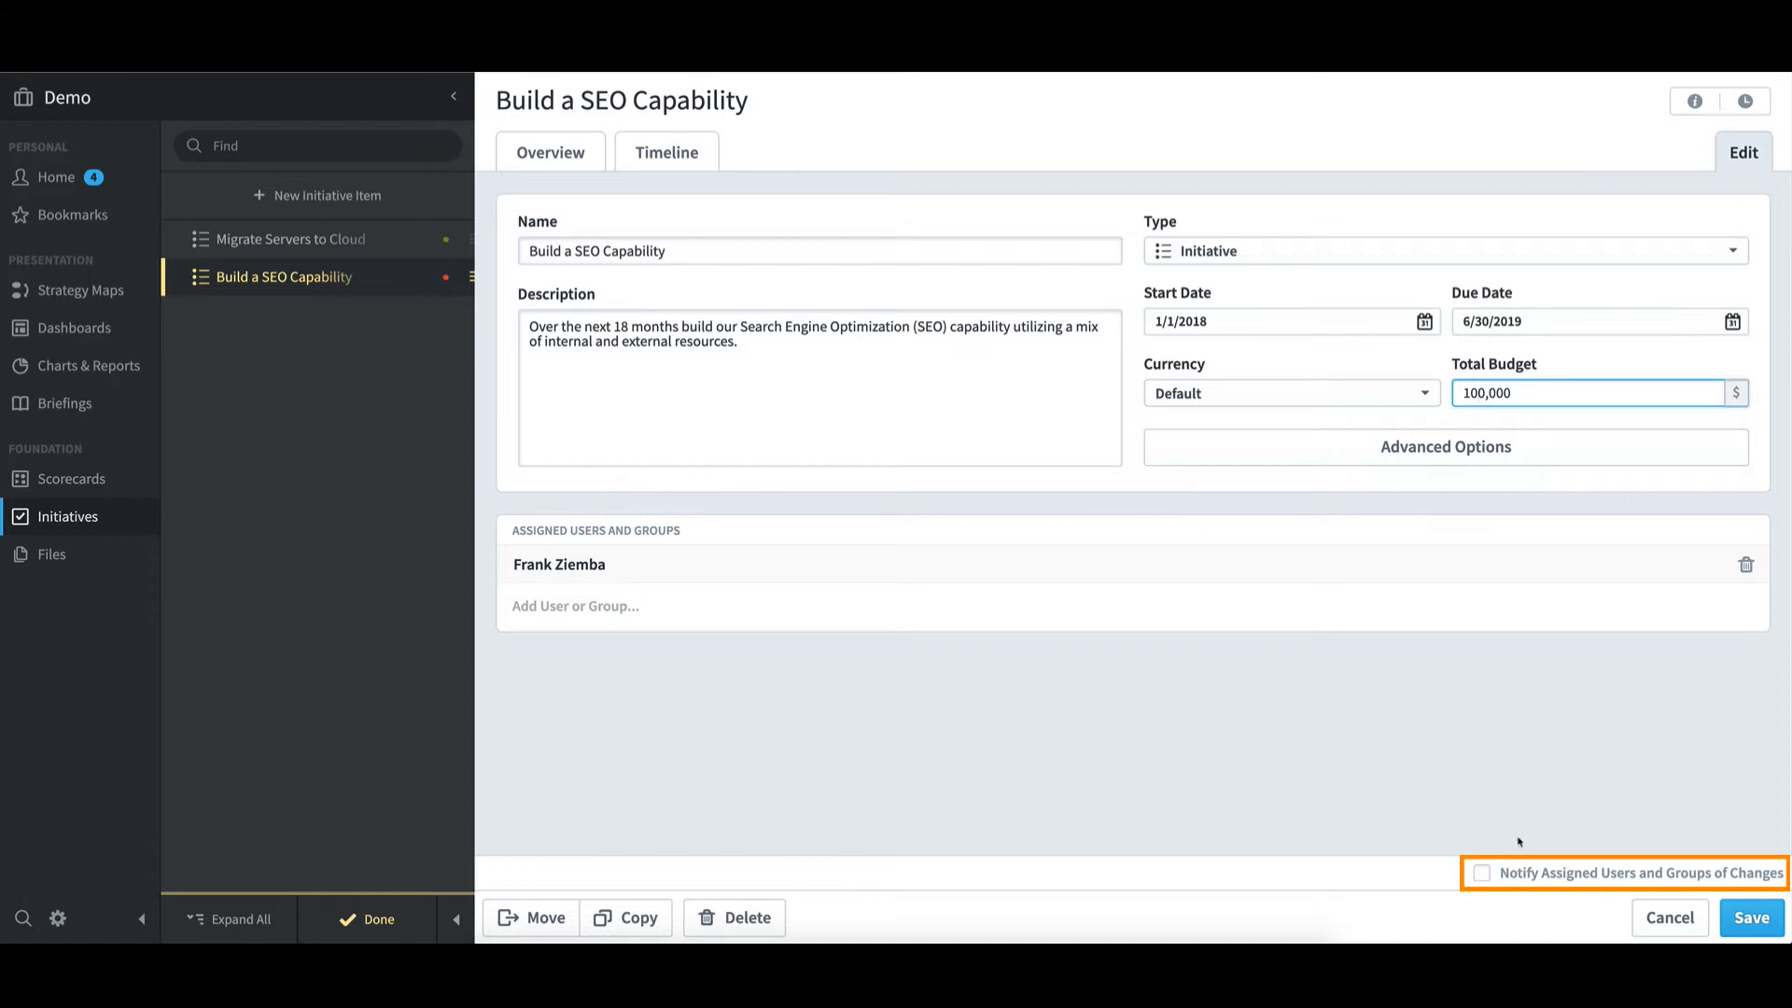
{"action": "left_click", "coordinate": [1483, 873]}
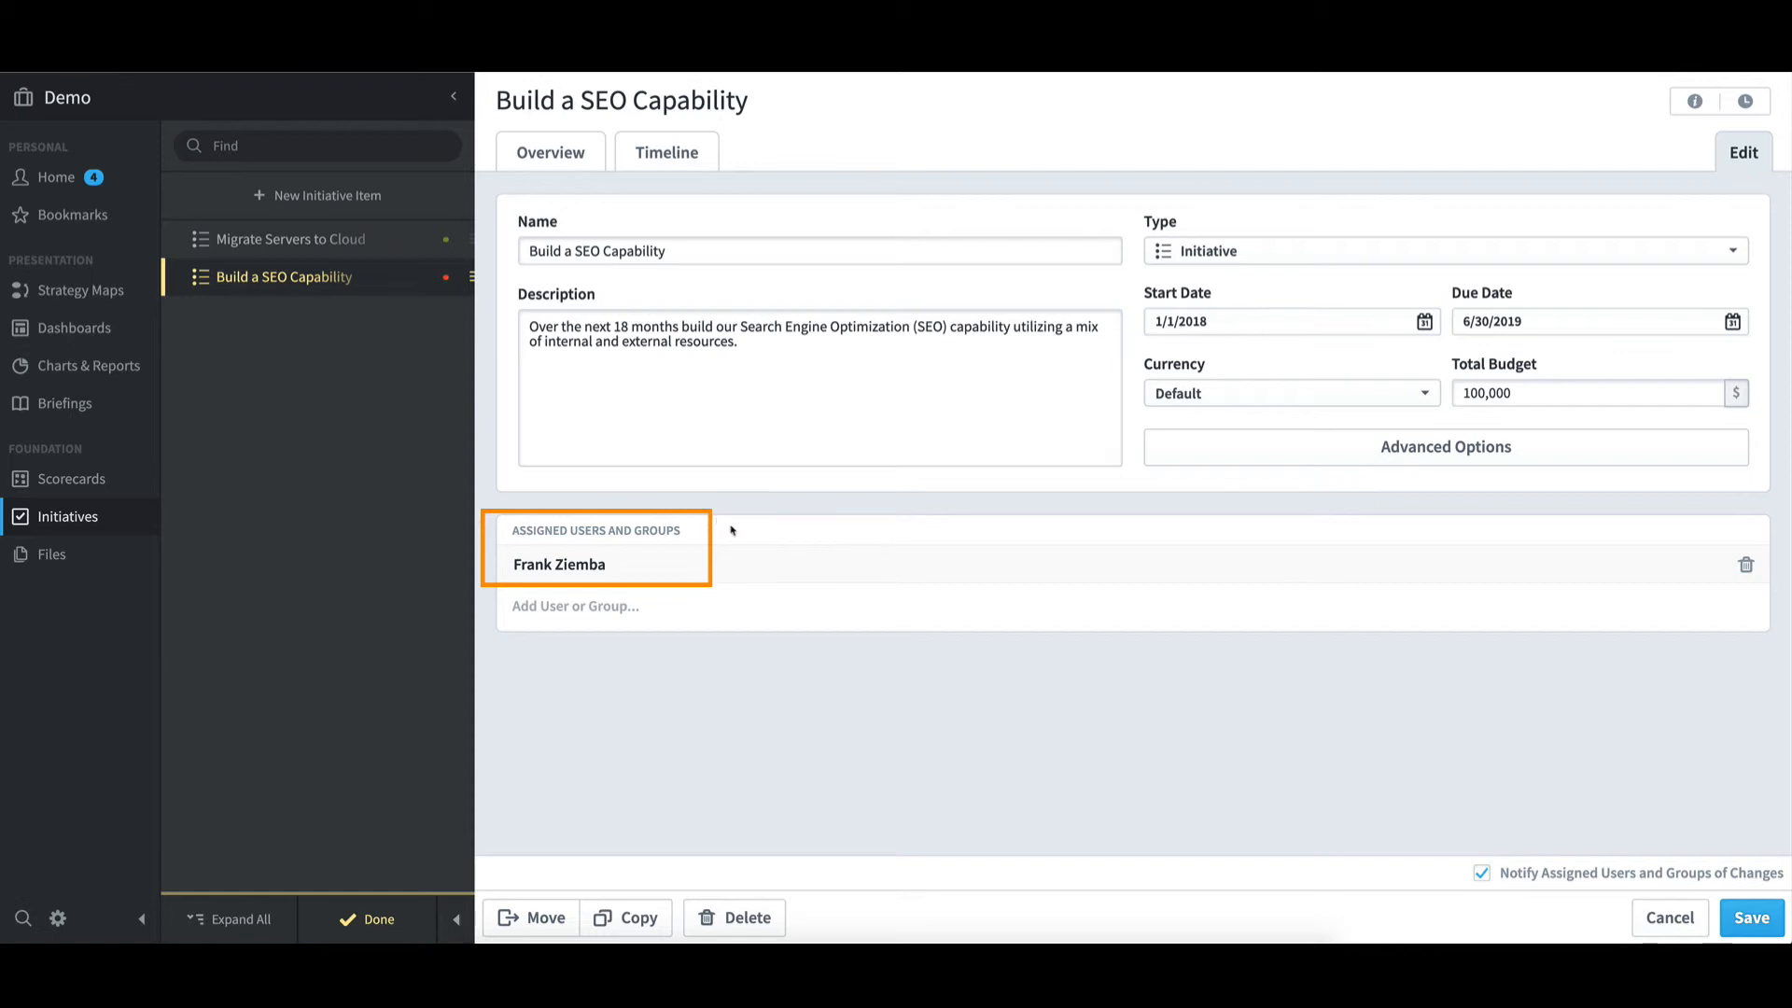
{"action": "left_click", "coordinate": [1668, 918]}
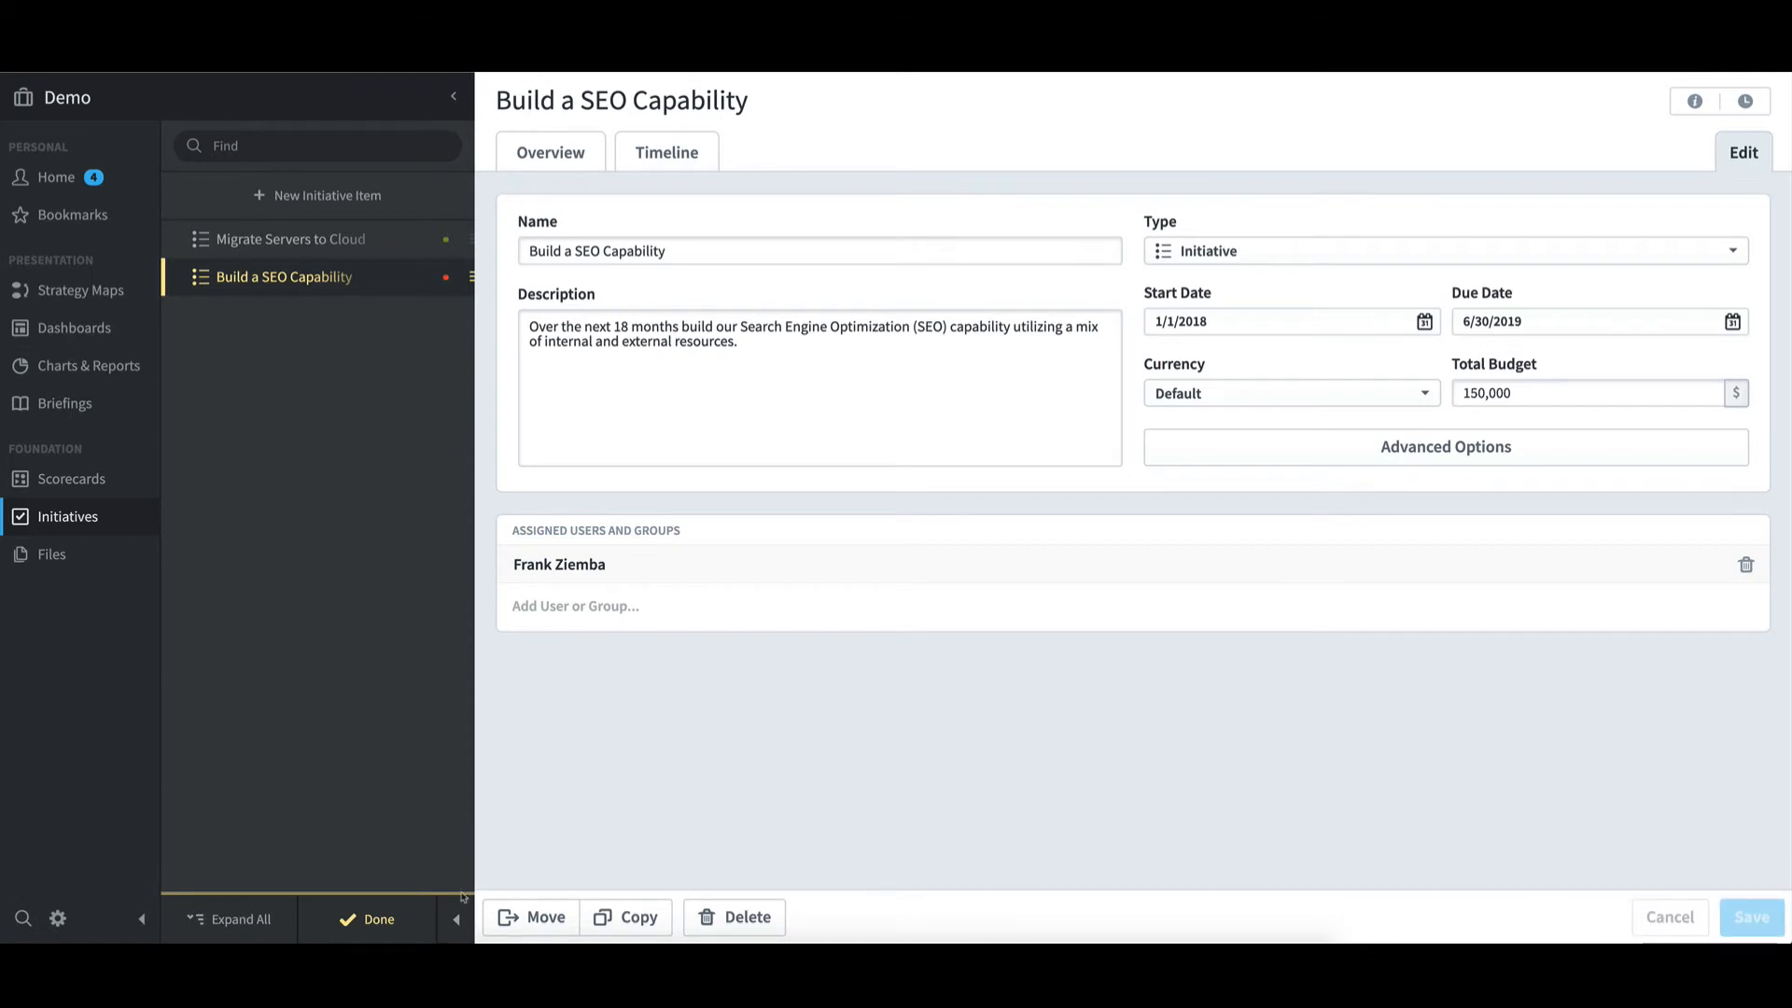
{"action": "left_click", "coordinate": [391, 921]}
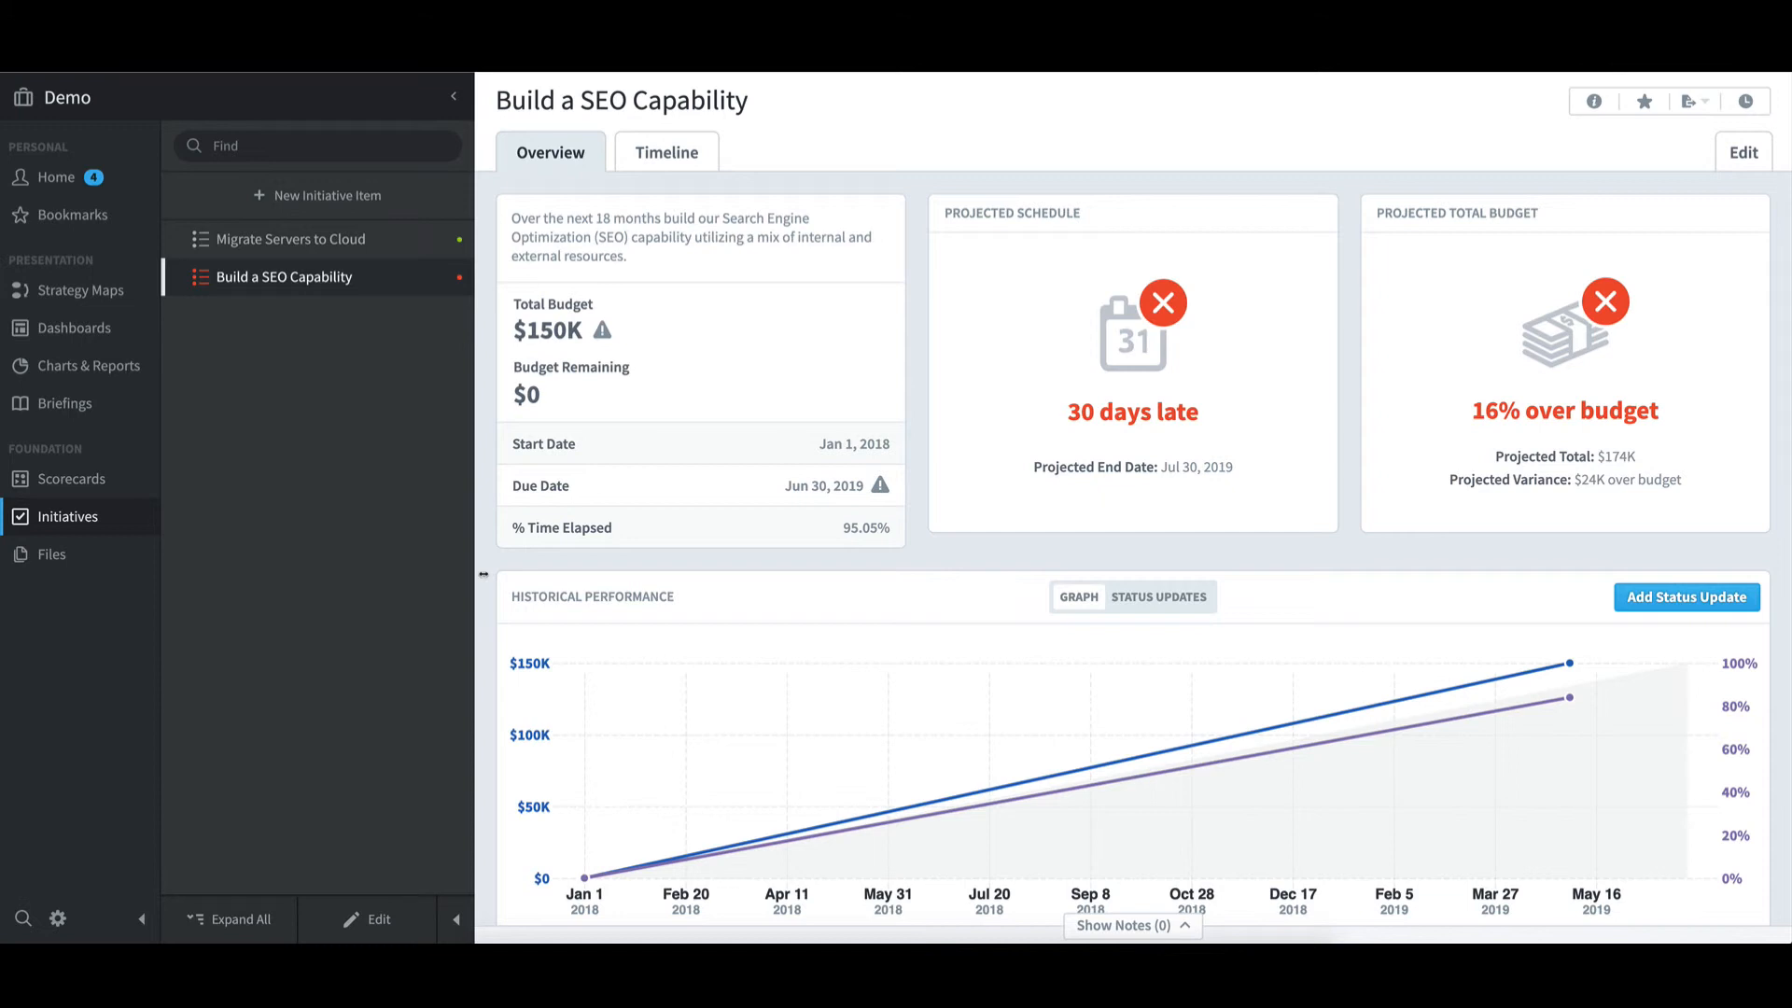
Draft a broadcast alert with the message "Test" addressed to a single named user, and cancel it without sending
{"action": "left_click", "coordinate": [59, 919]}
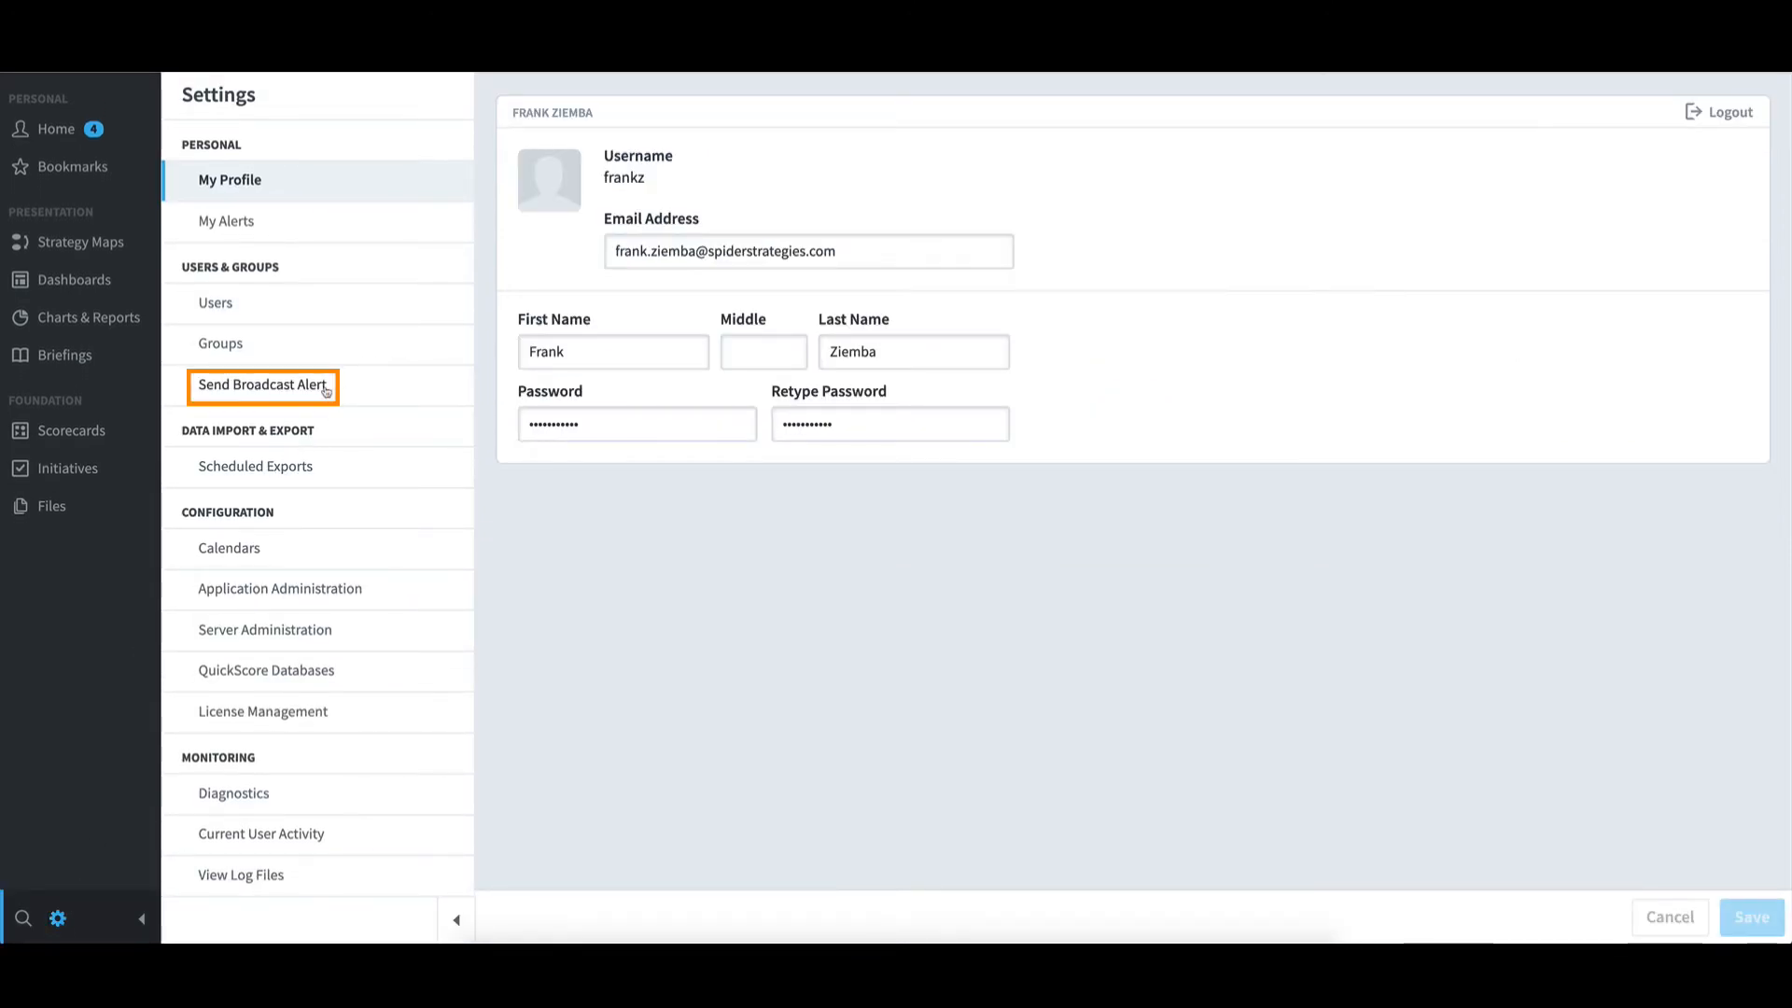
{"action": "left_click", "coordinate": [322, 393]}
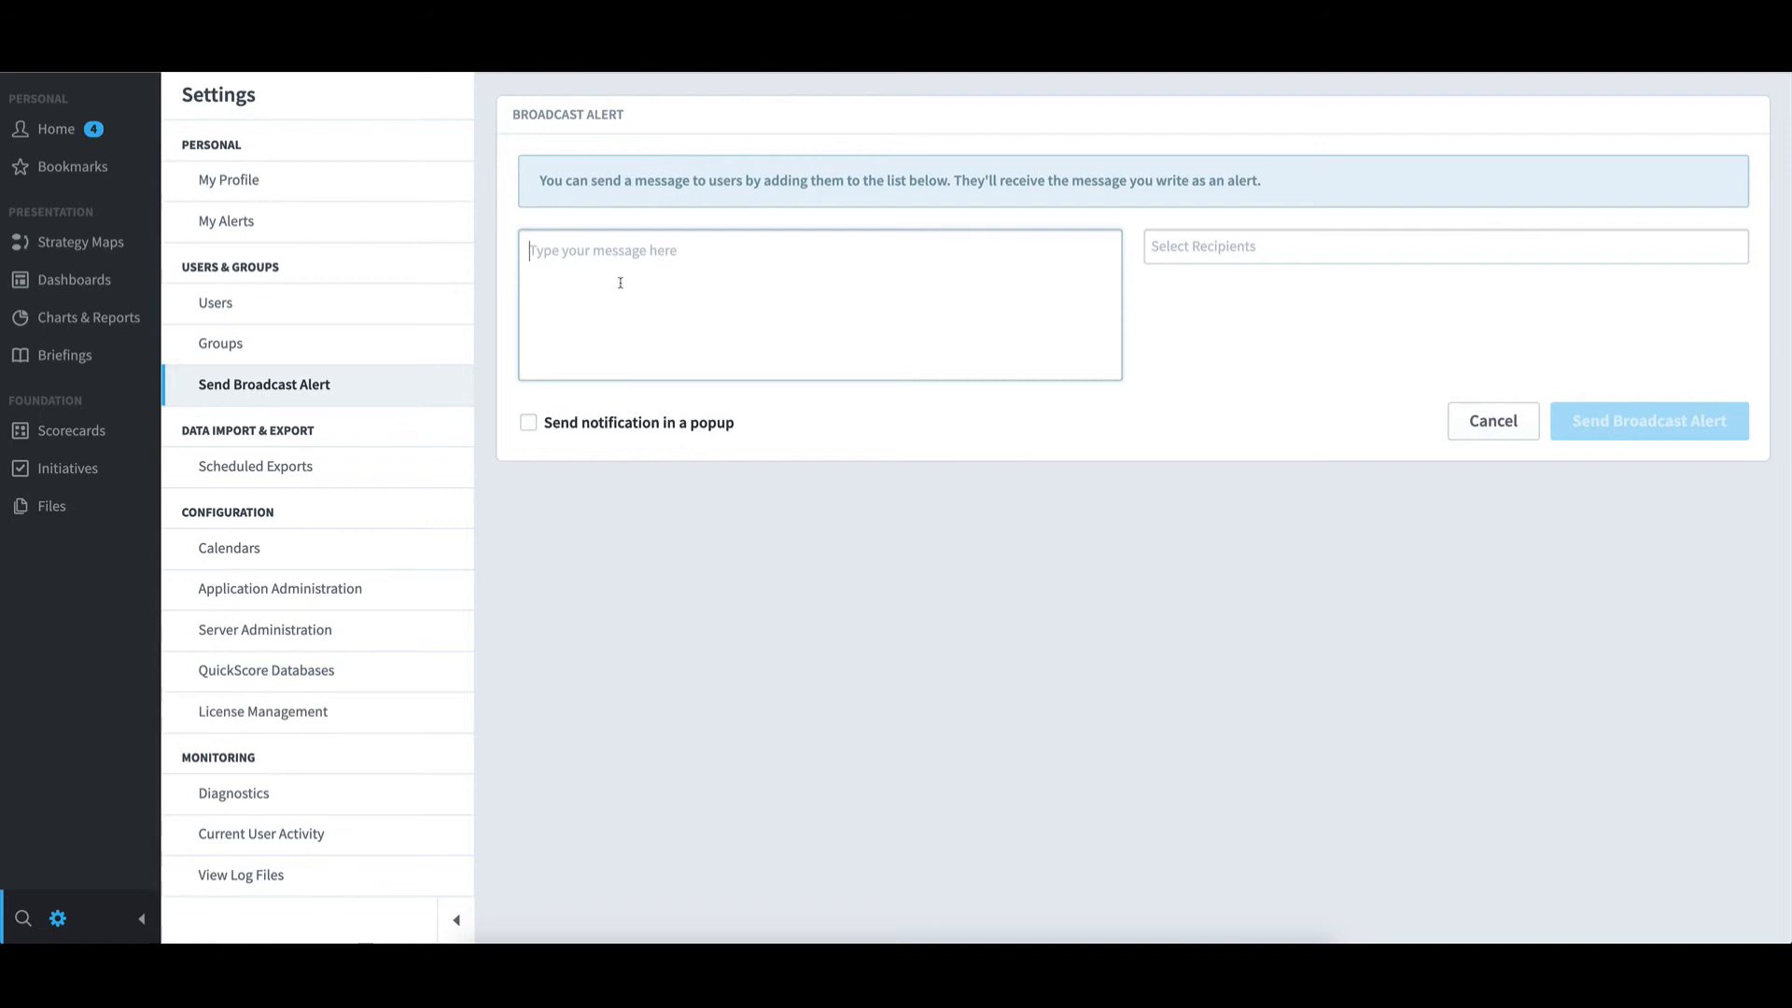
{"action": "type", "text": "Test"}
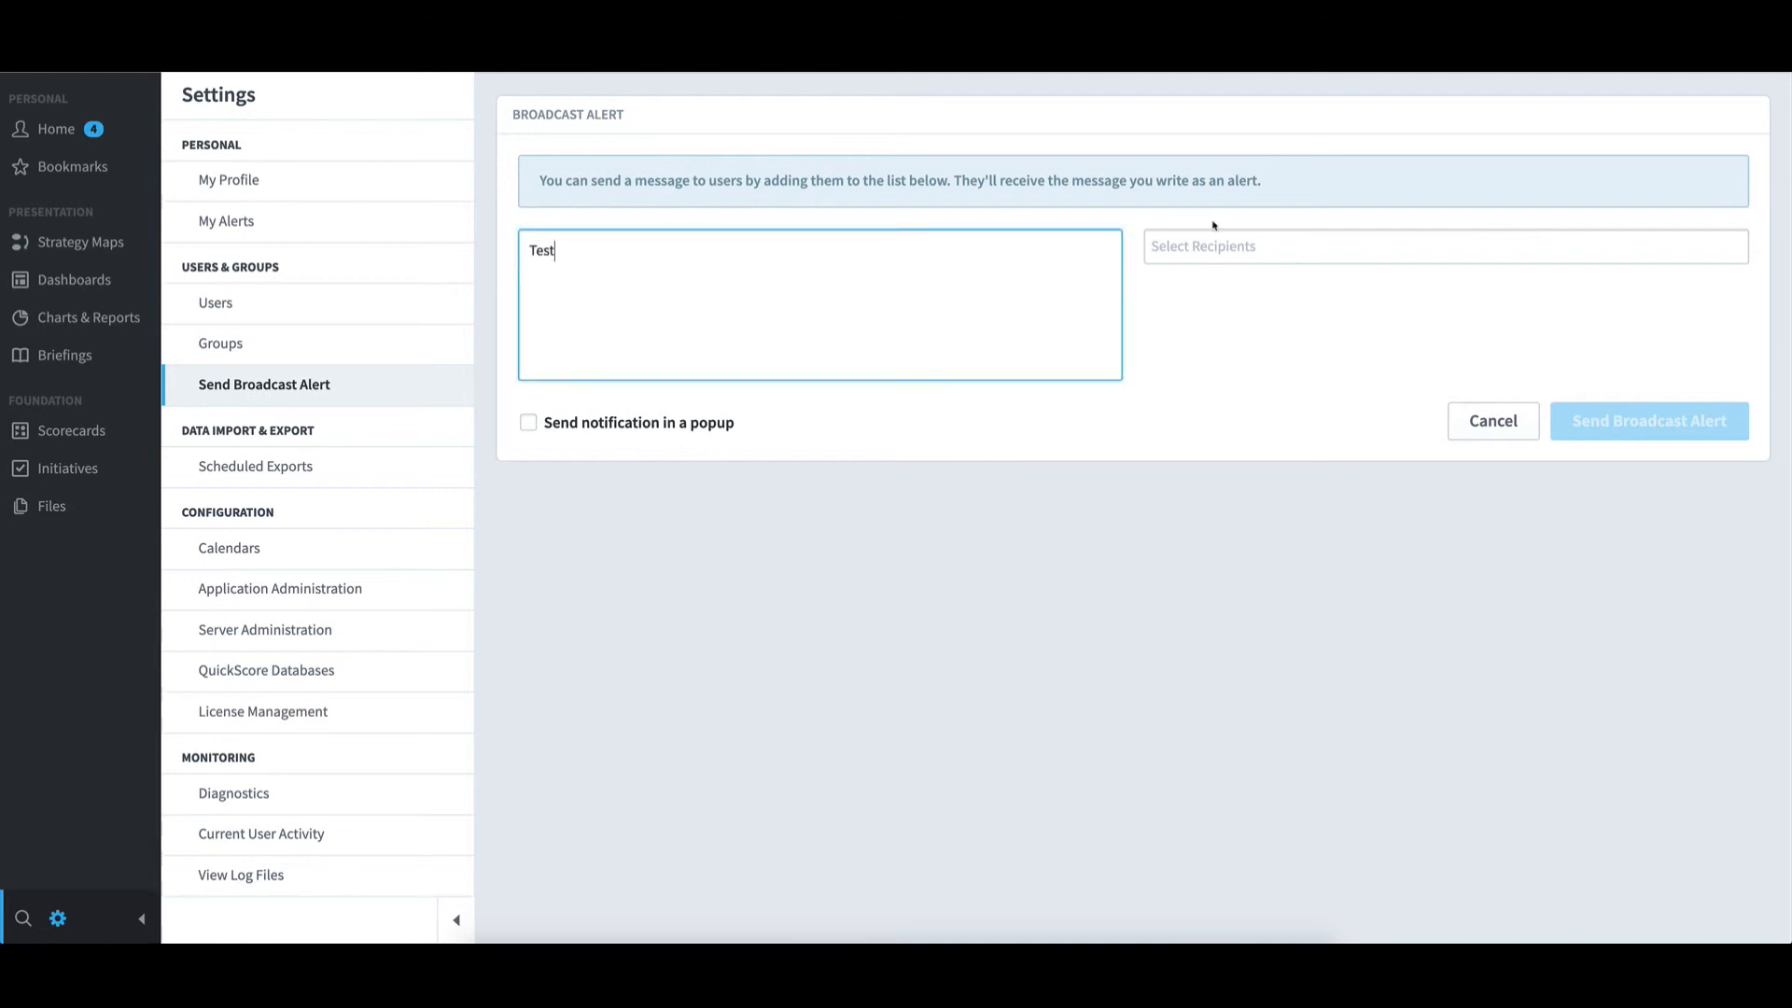
{"action": "left_click", "coordinate": [1205, 248]}
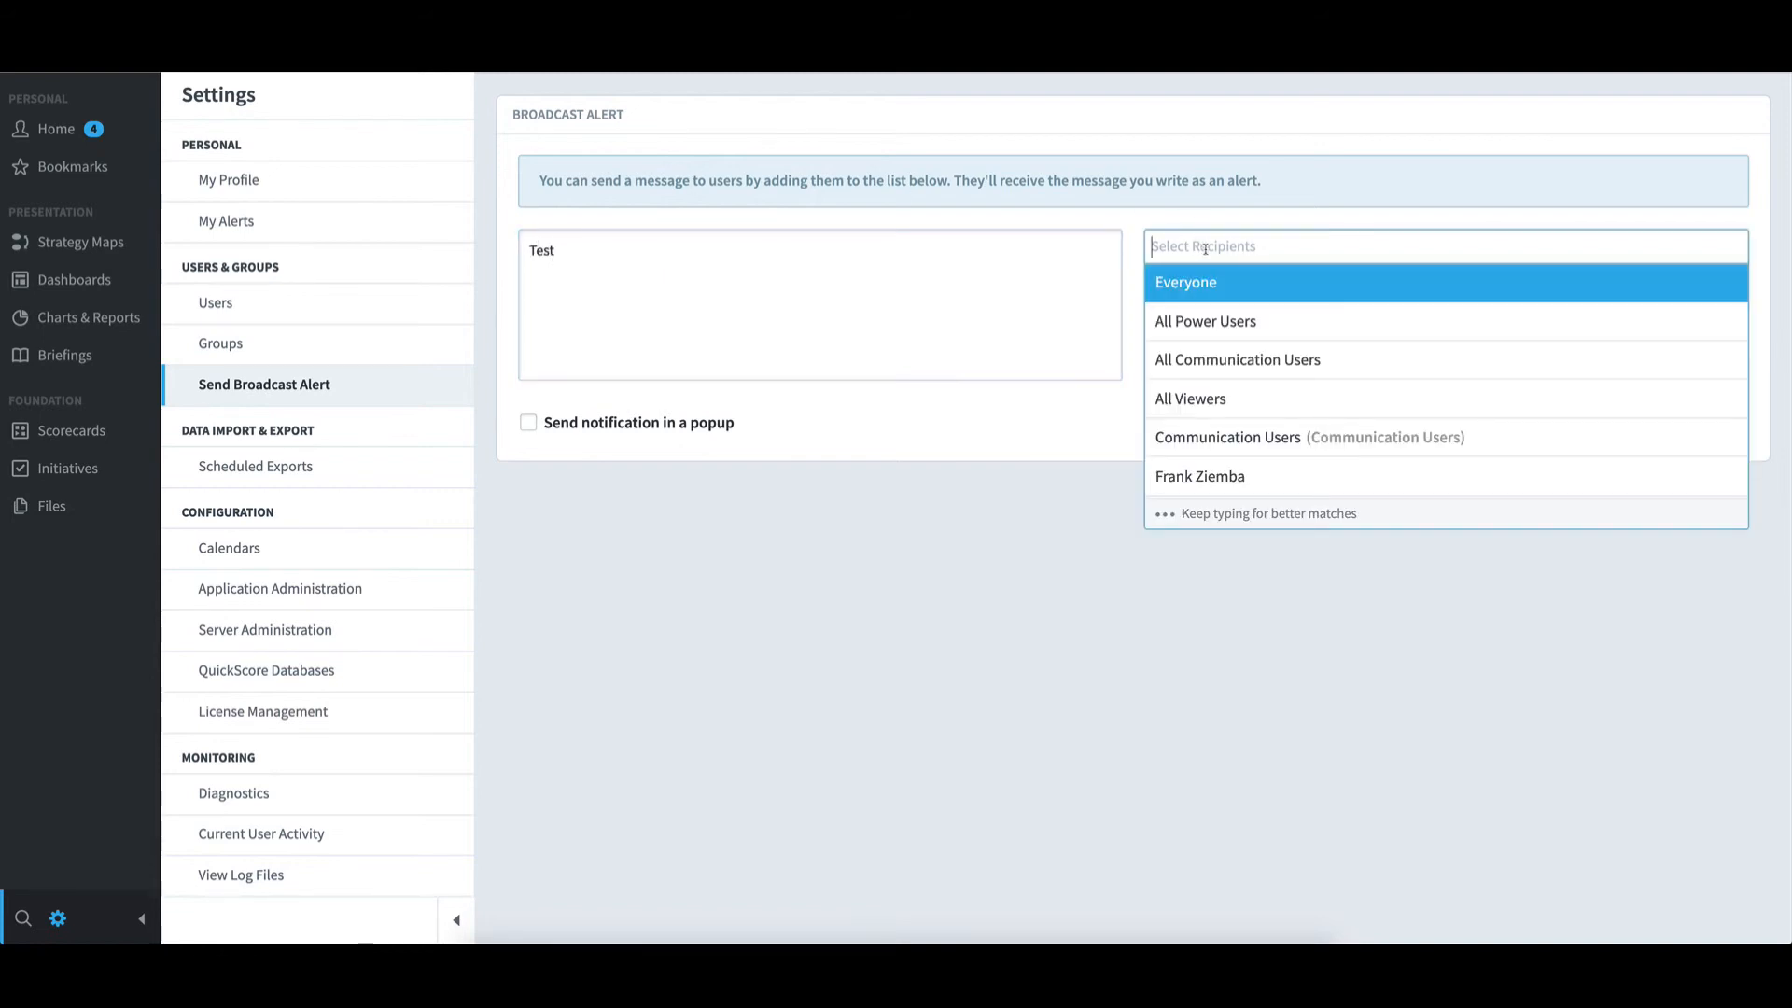
{"action": "left_click", "coordinate": [1214, 478]}
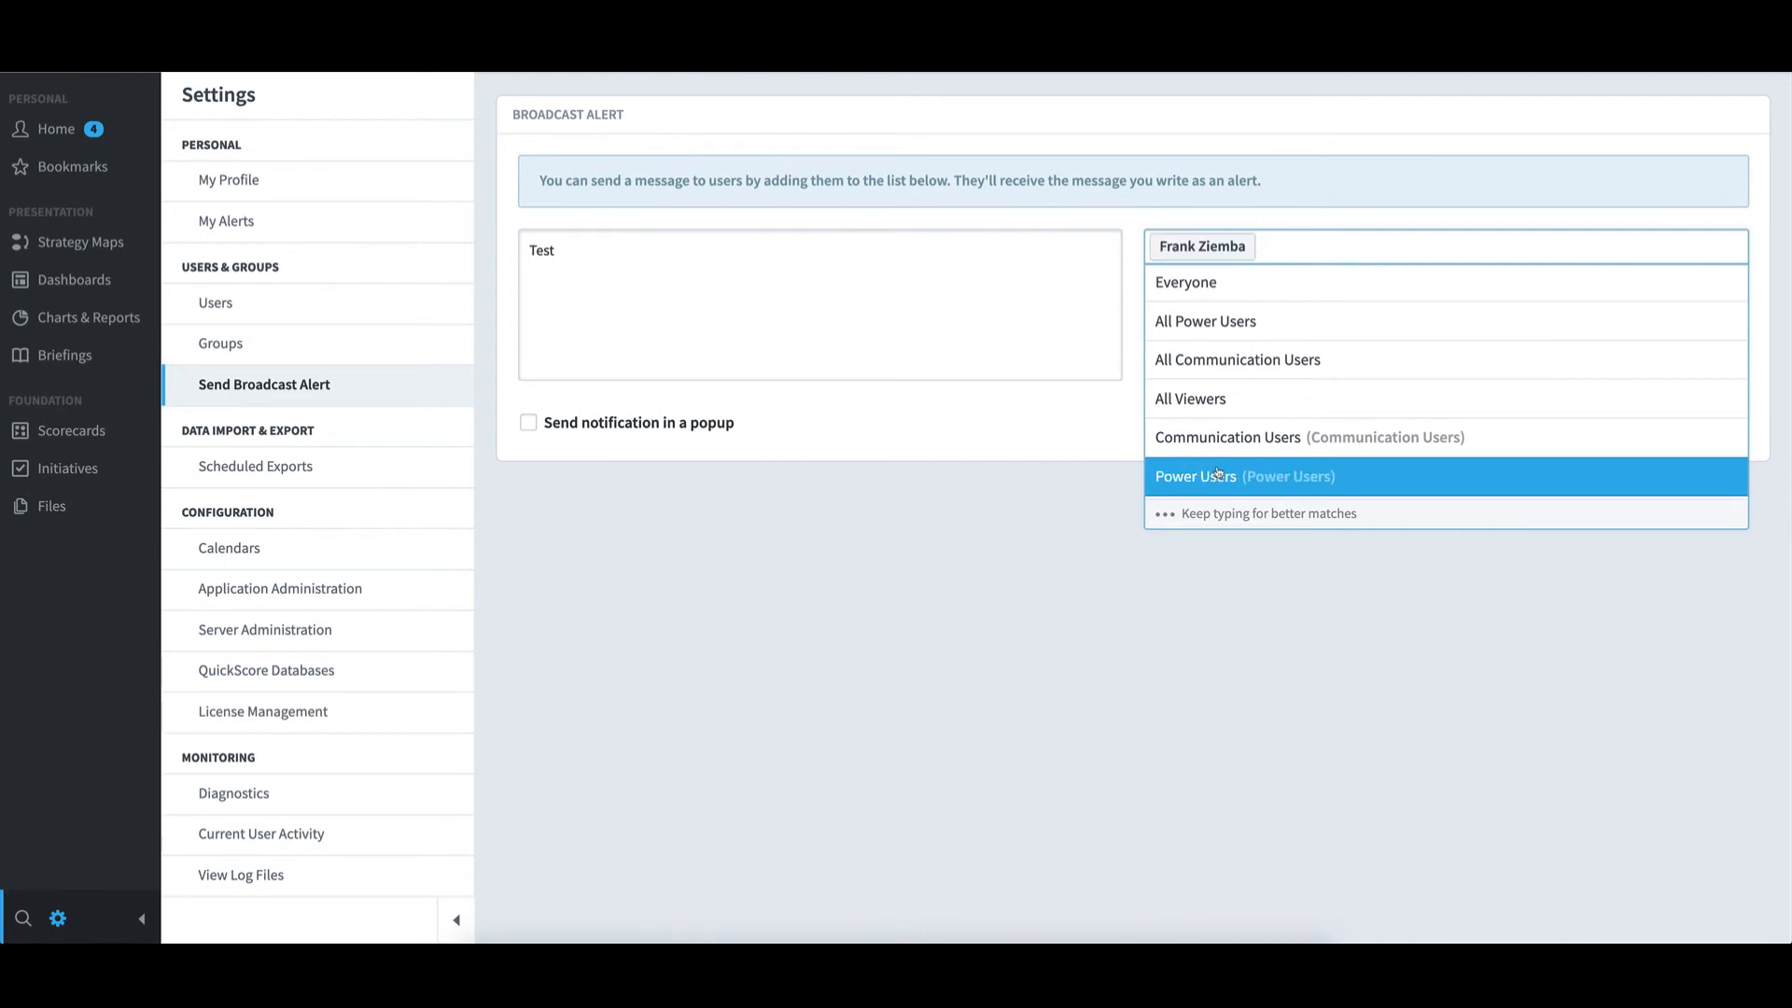
{"action": "left_click", "coordinate": [1106, 441]}
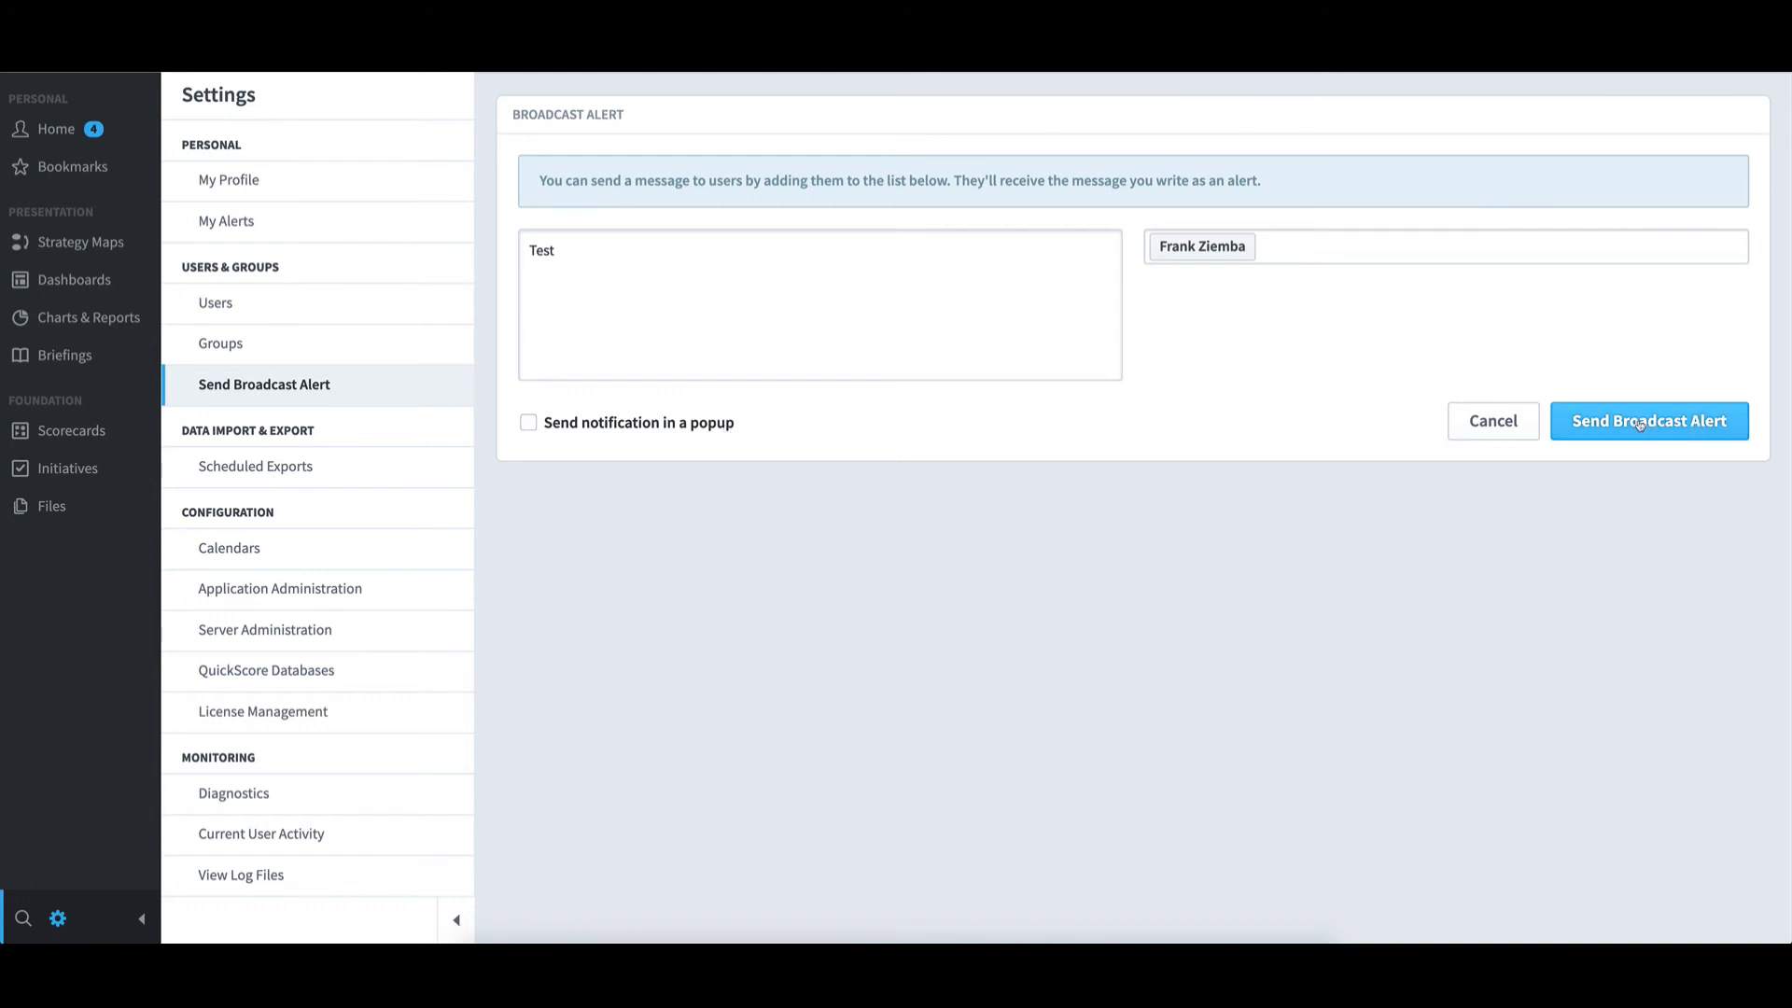
{"action": "left_click", "coordinate": [1479, 423]}
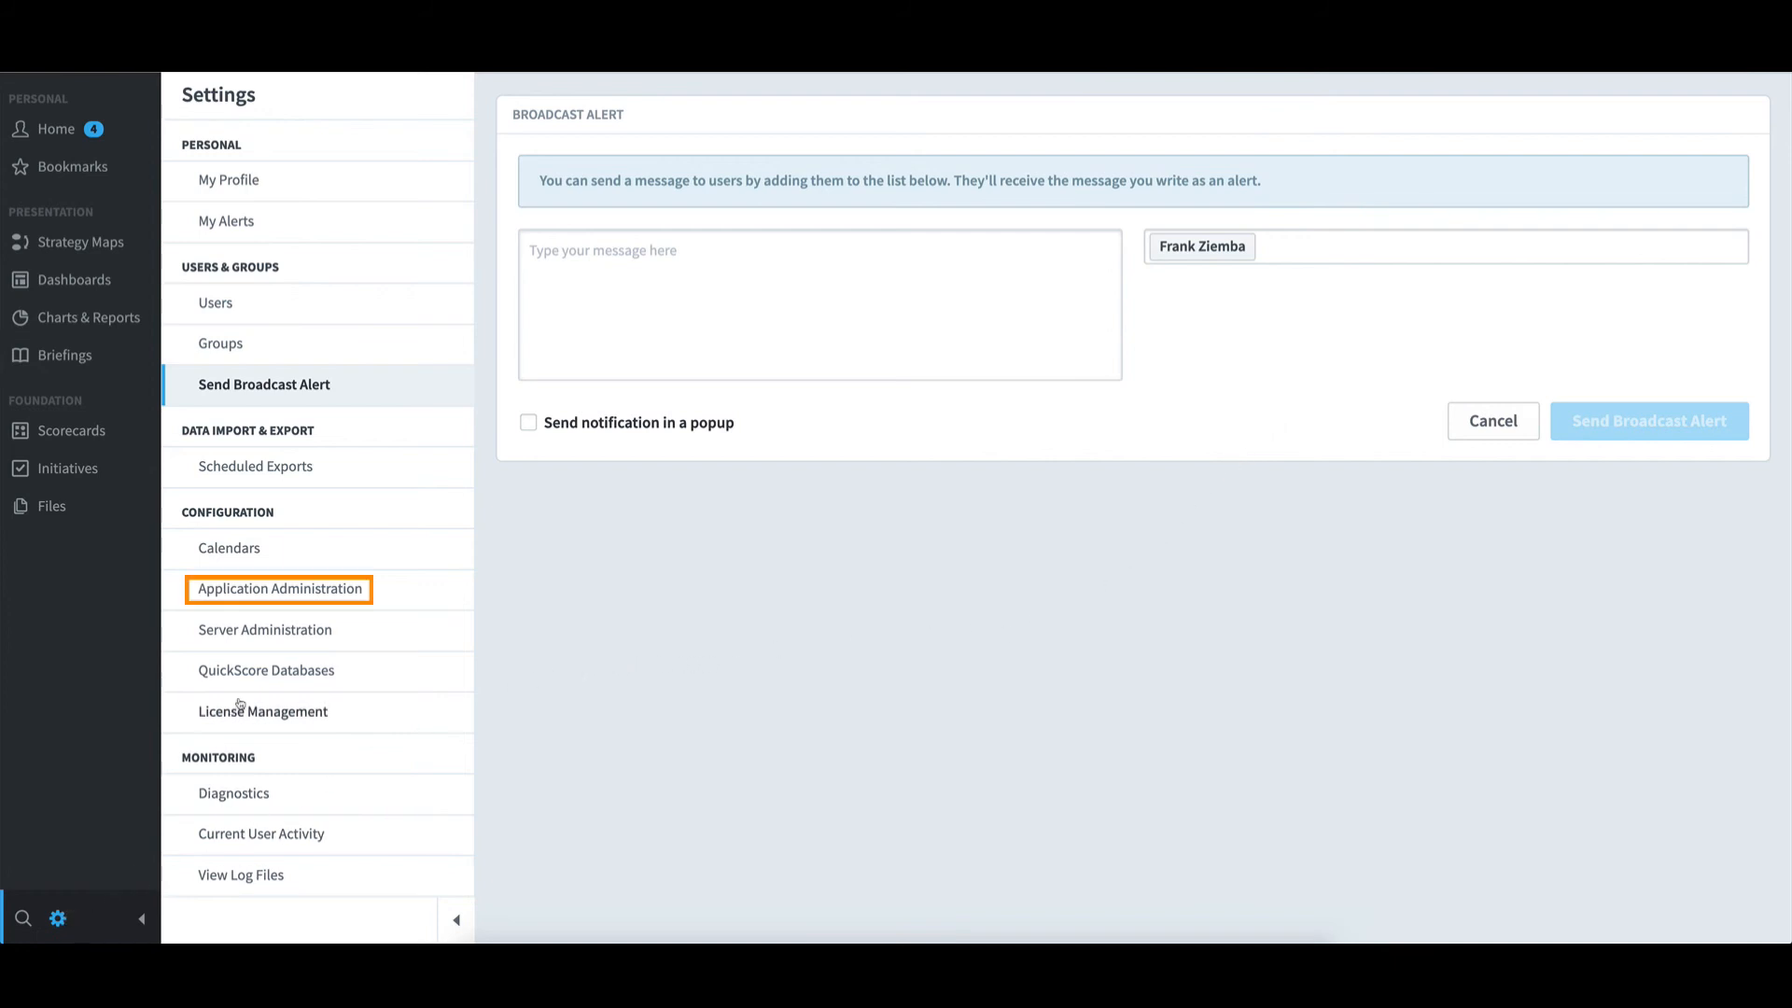
Review the alert options in the Application Administration settings and return to the Home welcome screen
{"action": "left_click", "coordinate": [301, 595]}
{"action": "left_click", "coordinate": [810, 625]}
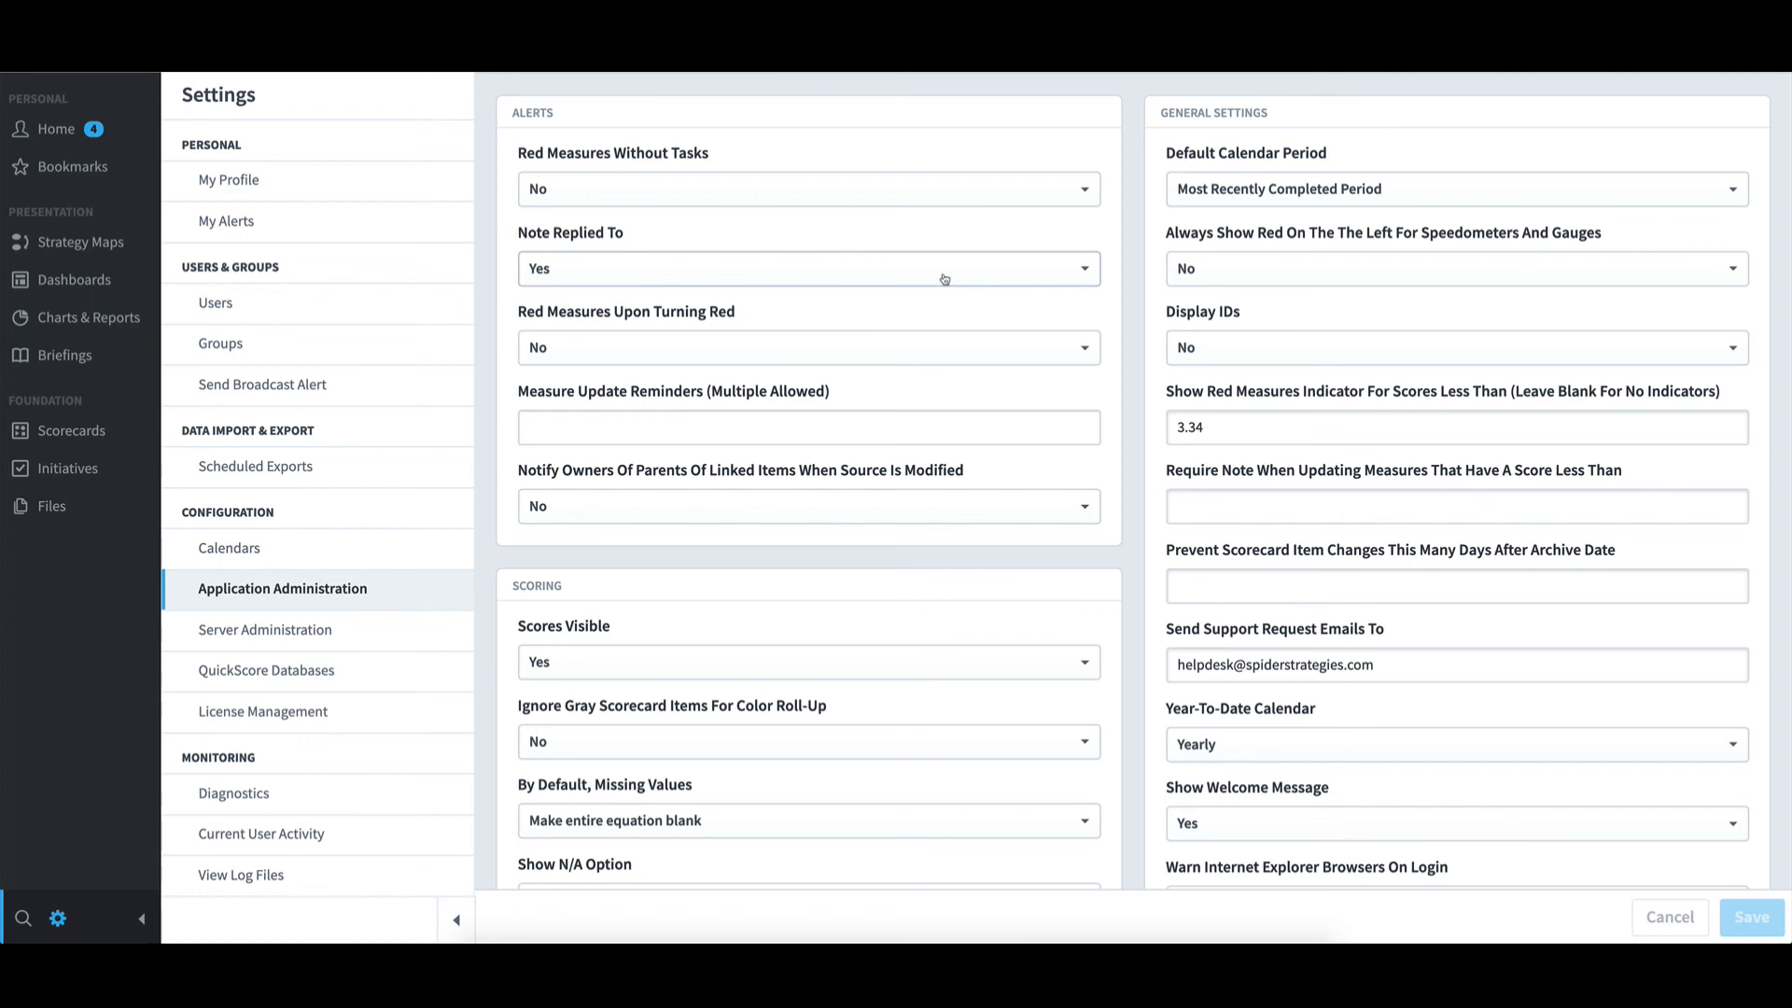
{"action": "left_click", "coordinate": [72, 133]}
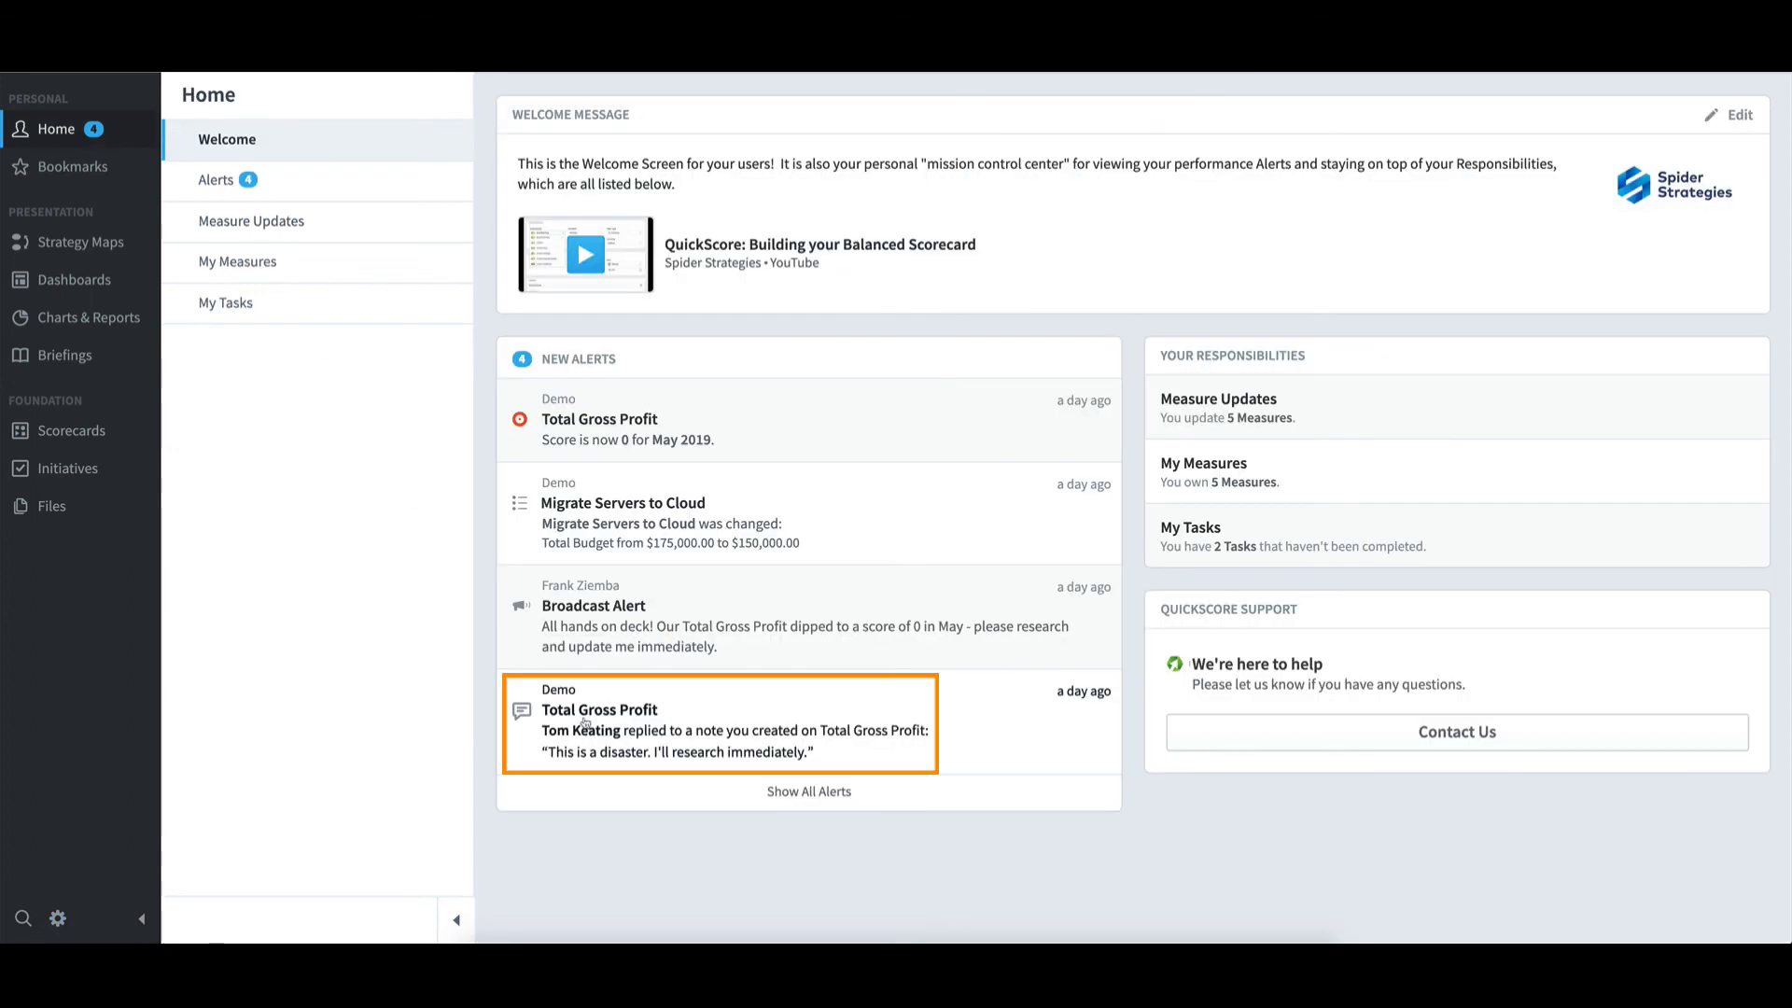